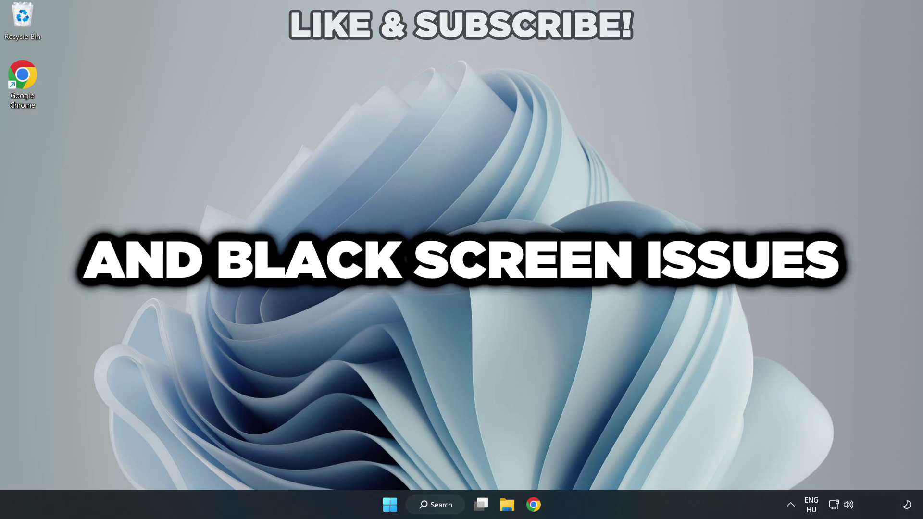
Search for 'device manager' and open Device Manager from the best match
left_click(442, 504)
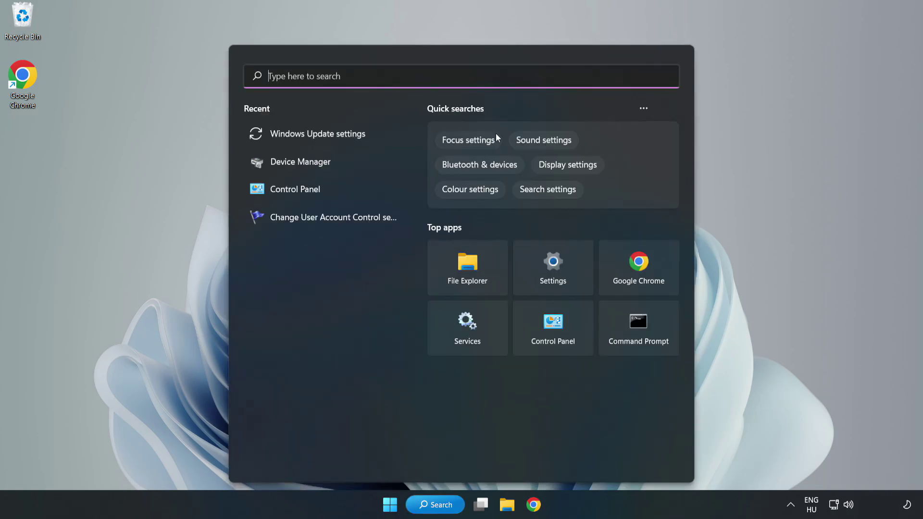
type("de")
type("vice m")
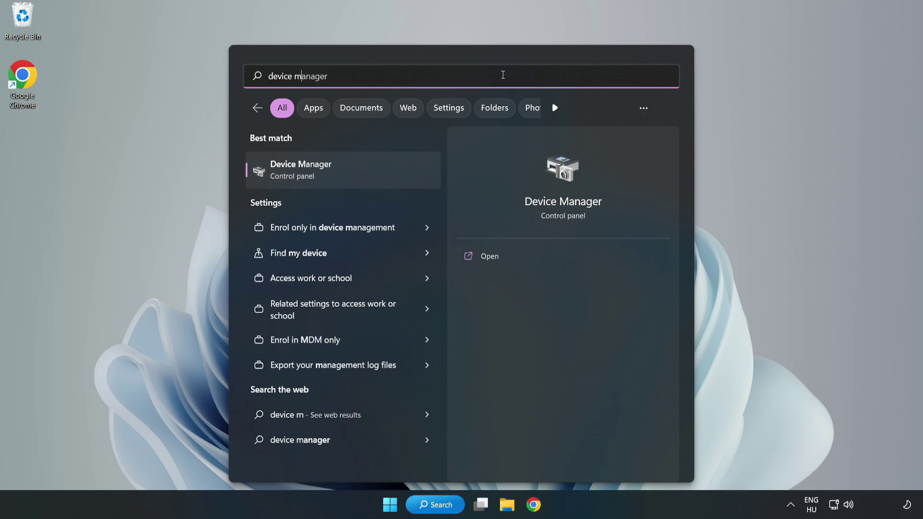
type("anager")
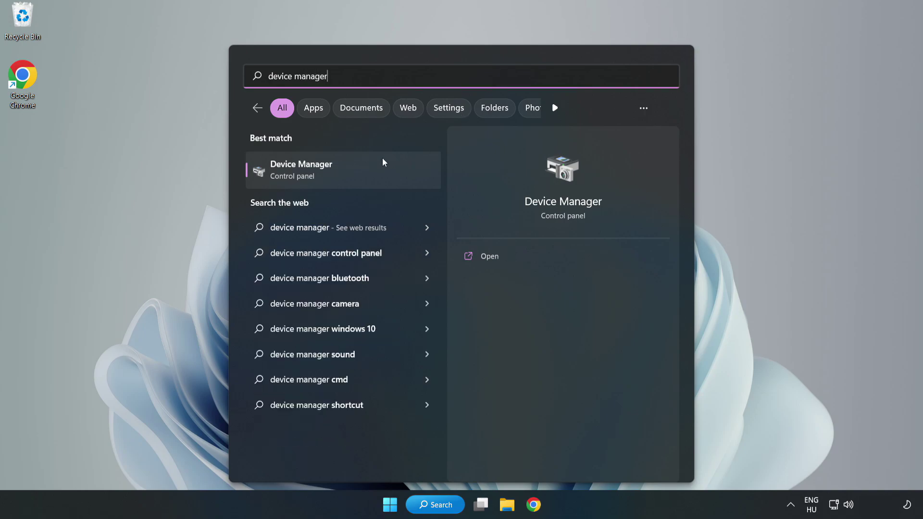
left_click(343, 178)
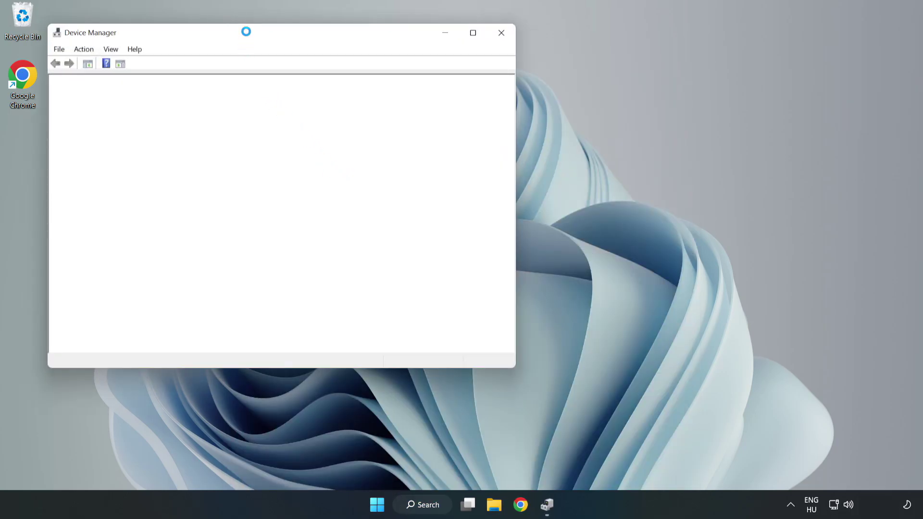
Start the Update Drivers wizard for the VMware SVGA 3D adapter under Display adapters
left_click_drag(245, 33, 413, 81)
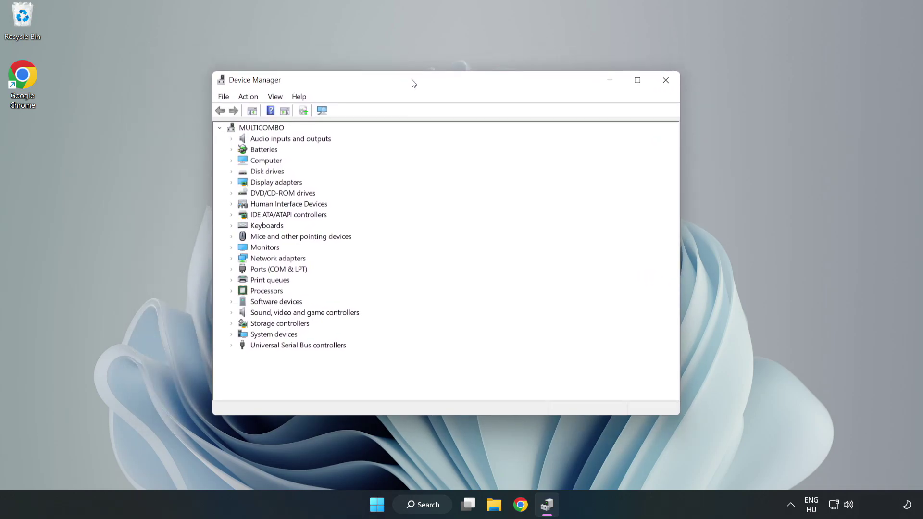
left_click(249, 183)
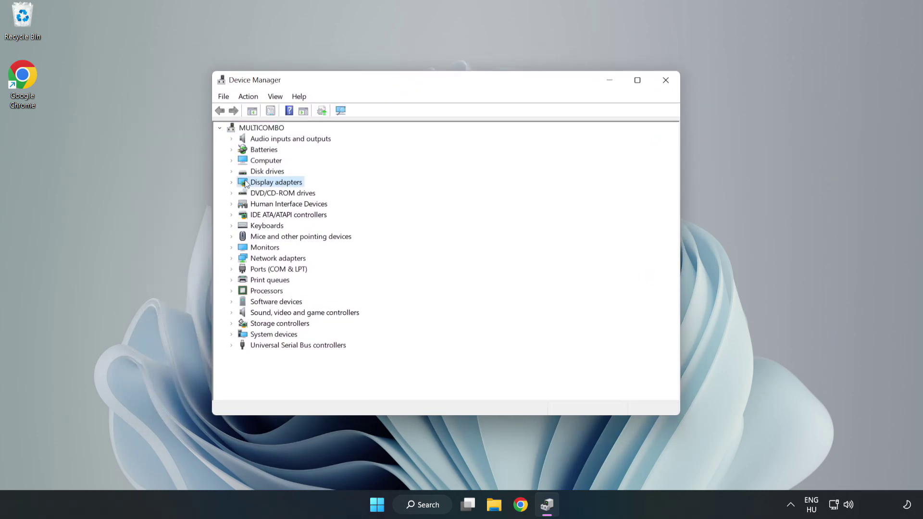
left_click(232, 183)
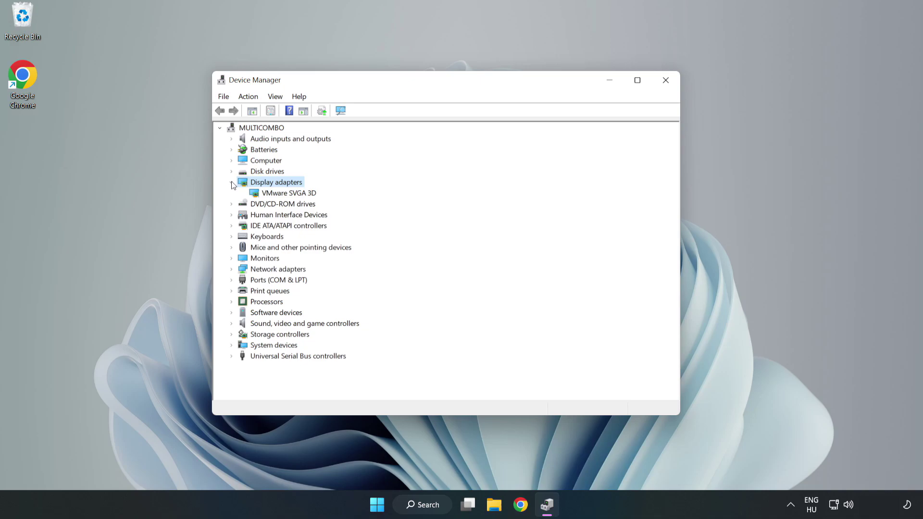
left_click(261, 193)
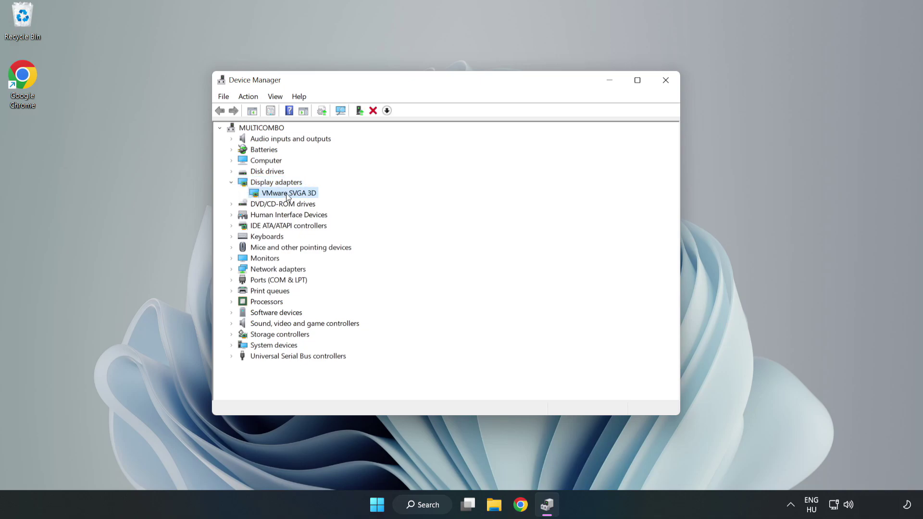
right_click(288, 195)
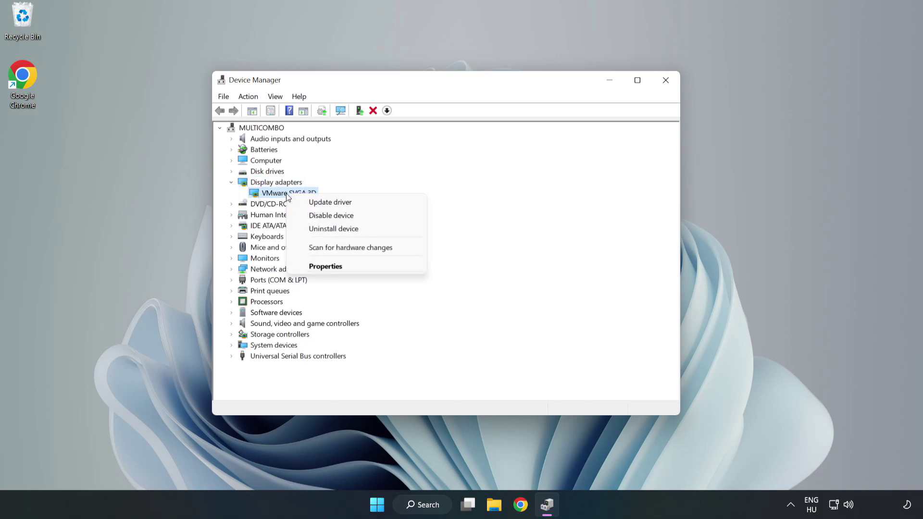
left_click(357, 205)
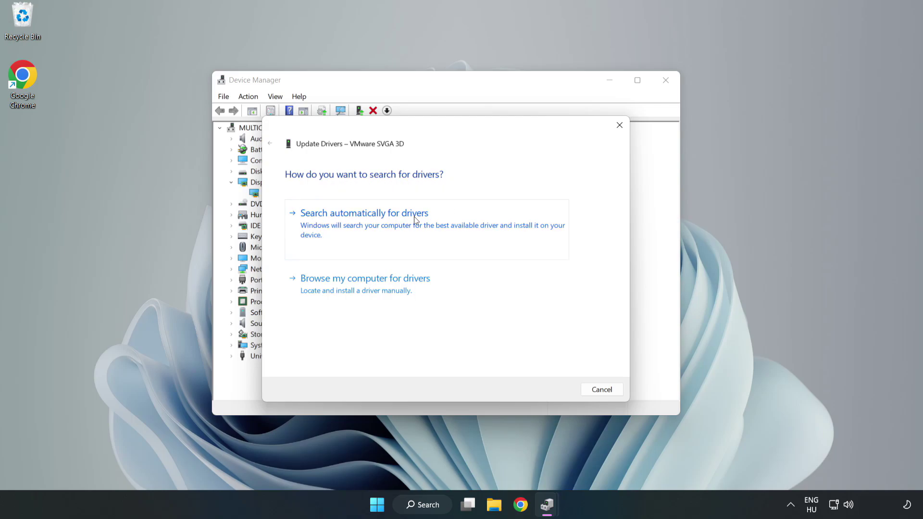
Search automatically for drivers, confirm the best VMware SVGA 3D driver is installed, and close Device Manager
left_click(366, 225)
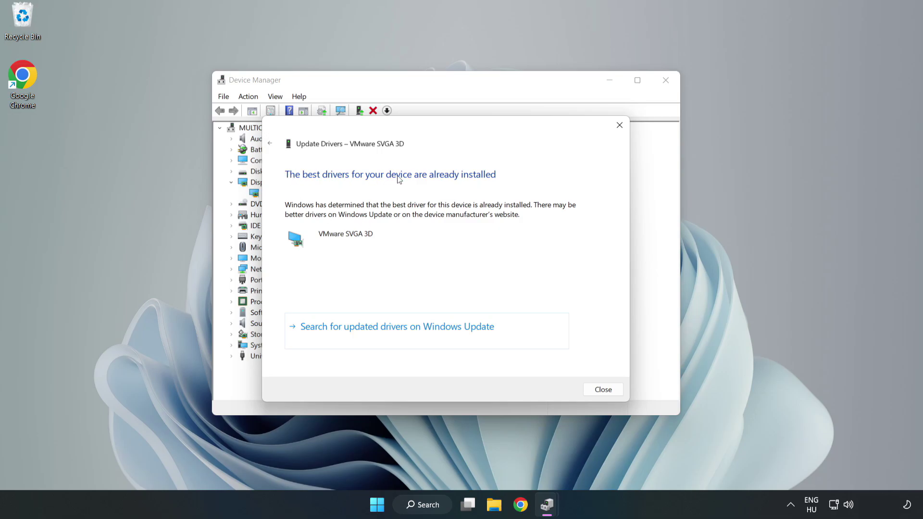
left_click(603, 390)
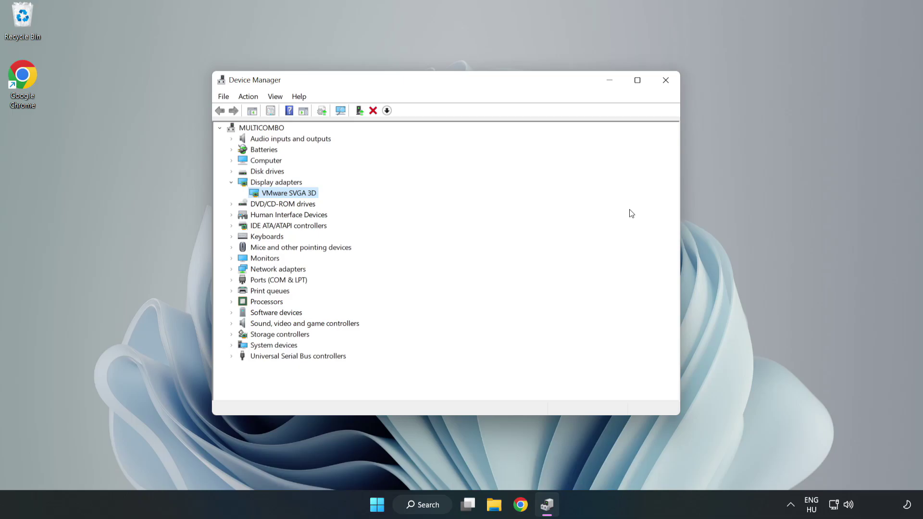
left_click(665, 80)
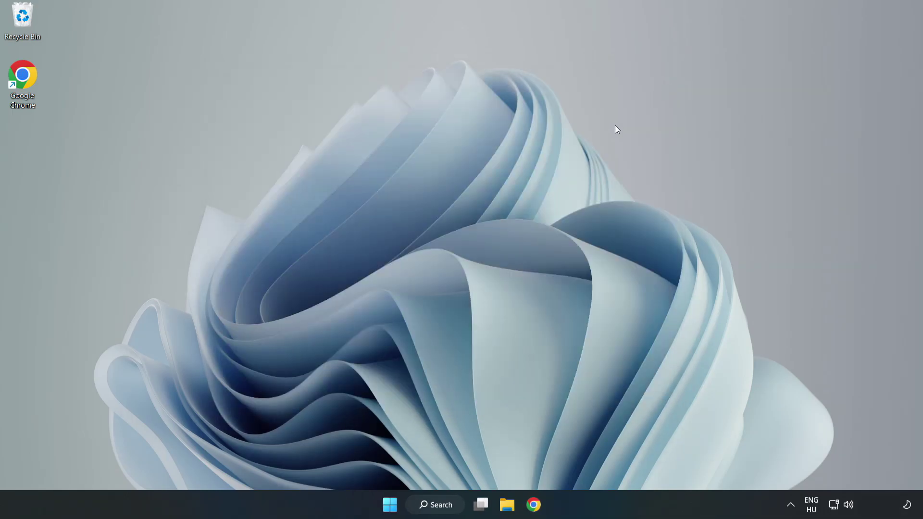
Open Windows Search to look up 'updates' and find Windows Update settings
left_click(436, 504)
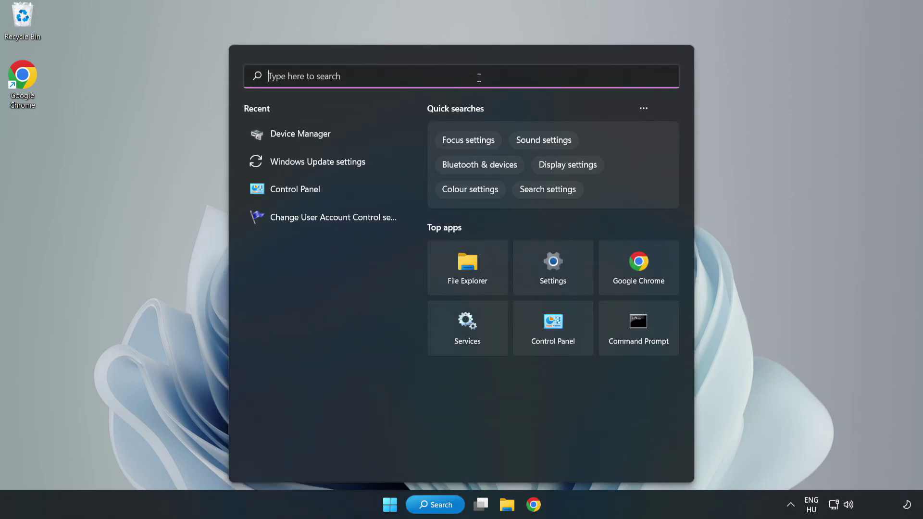
type("updates")
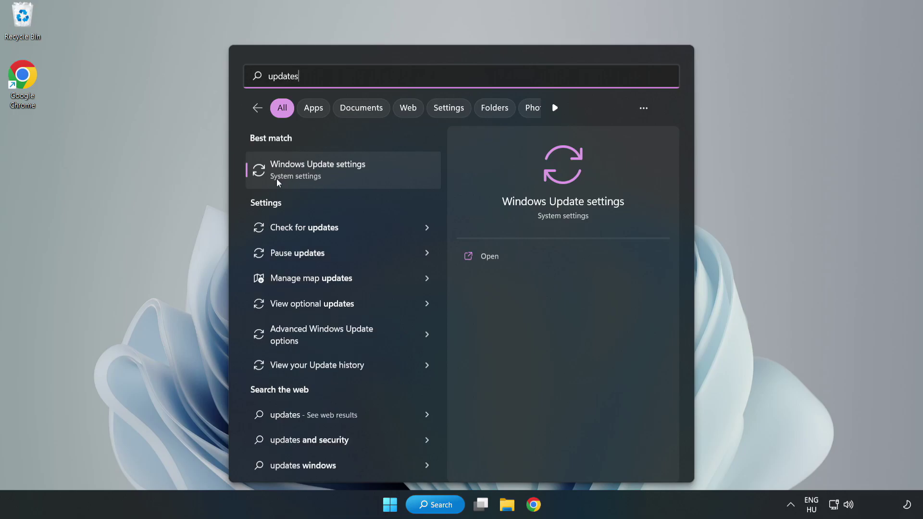
Open Windows Update maximized, check for updates until it reports up to date, then close Settings
left_click(329, 174)
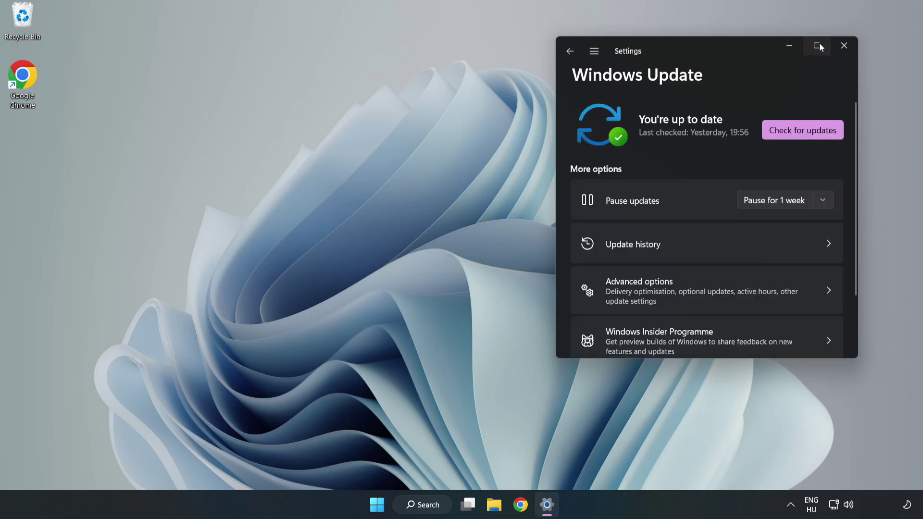
left_click(819, 46)
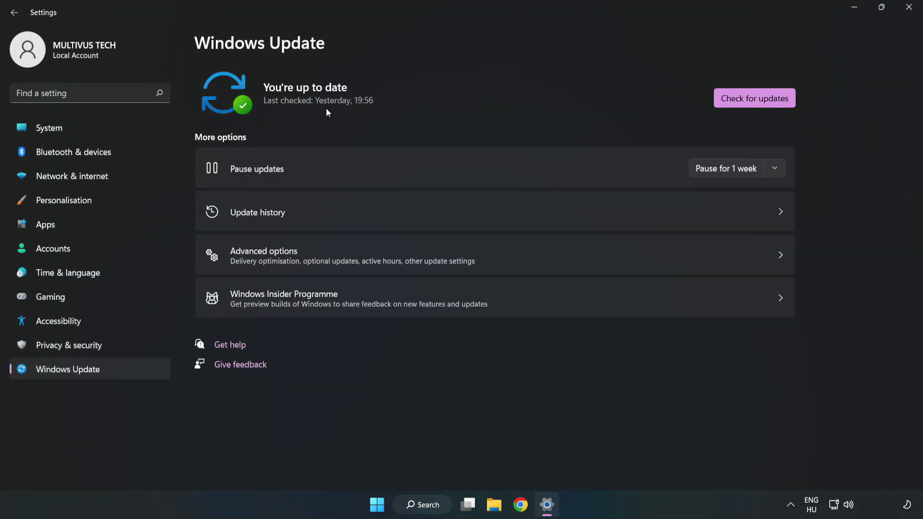
left_click(758, 100)
left_click(908, 8)
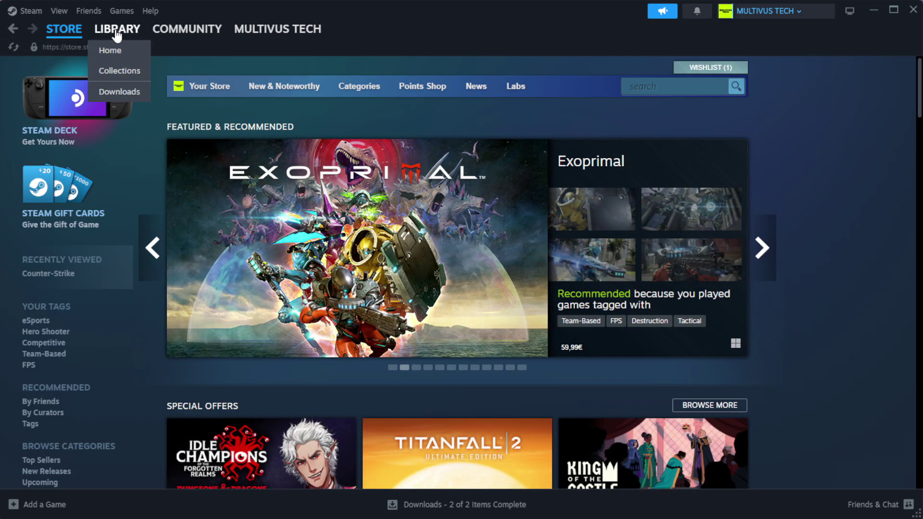
Open Properties for YOUR NOT WORKING GAME from the Steam library favorites
left_click(116, 29)
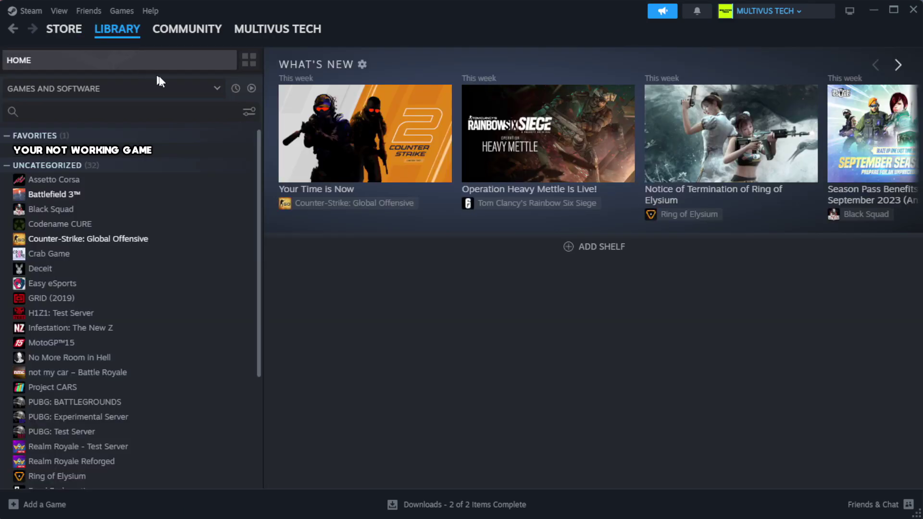
right_click(227, 153)
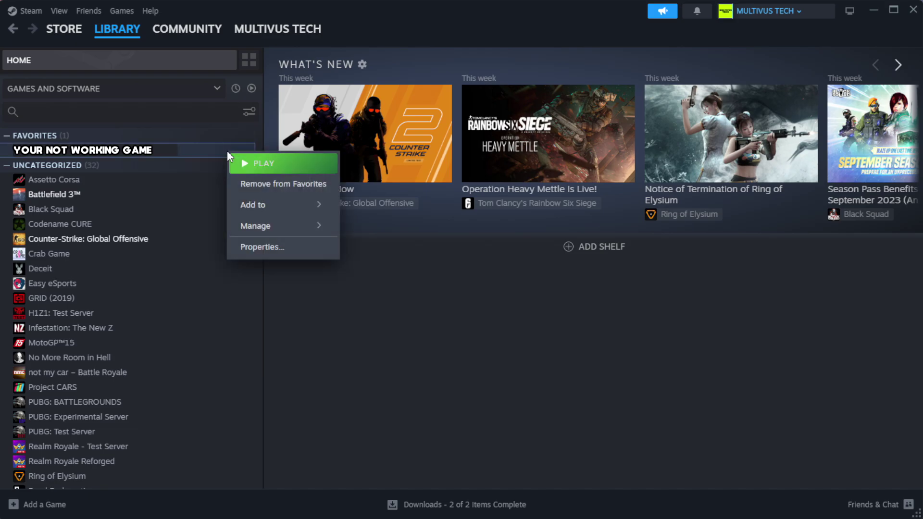
left_click(274, 248)
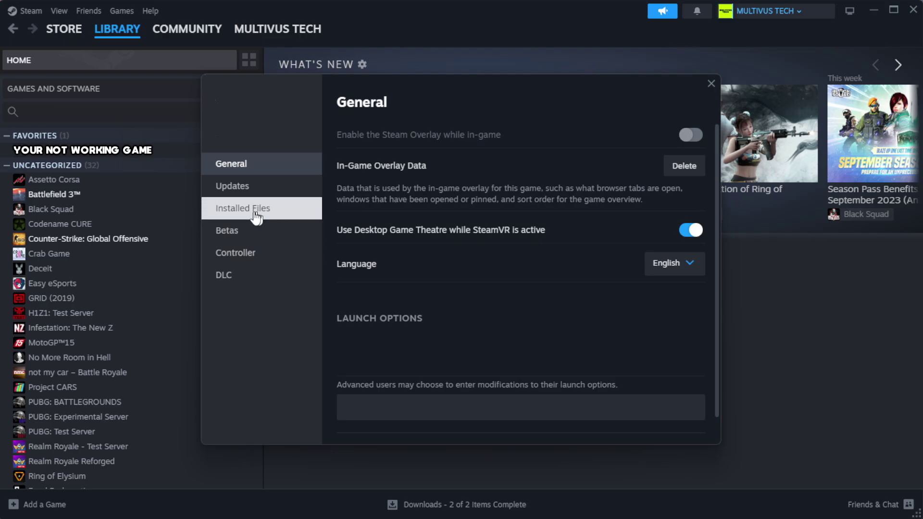
Verify the integrity of the game's installed files until all 1039 files validate
left_click(304, 217)
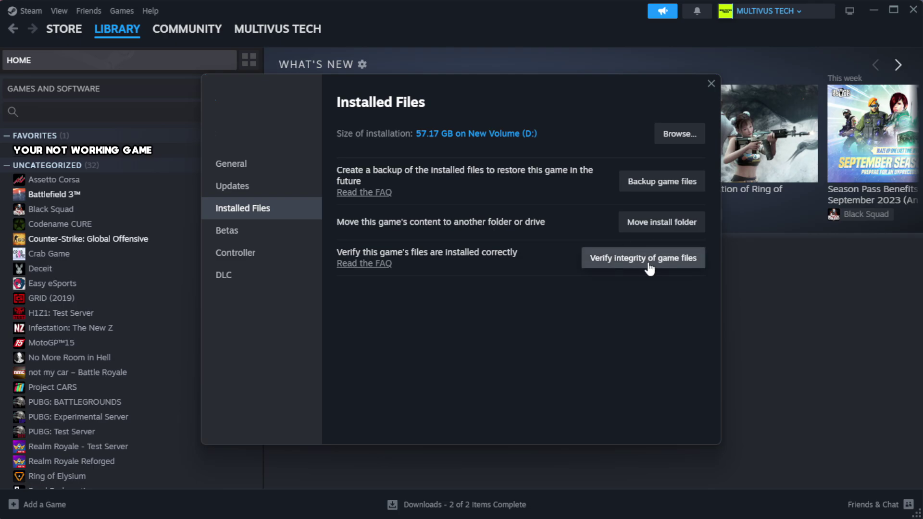
left_click(649, 268)
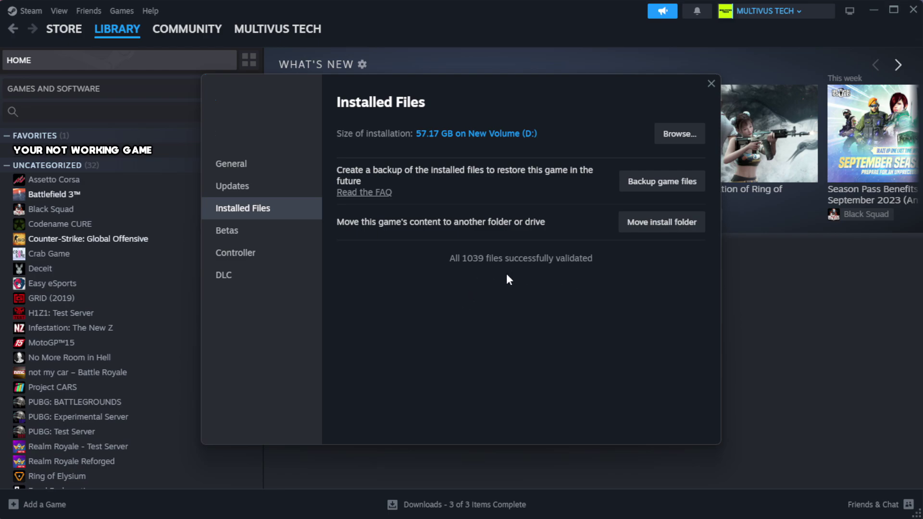
Browse to the game's install folder and bring up the YOUR NOT WORKING GAME shortcut's context menu
left_click(678, 138)
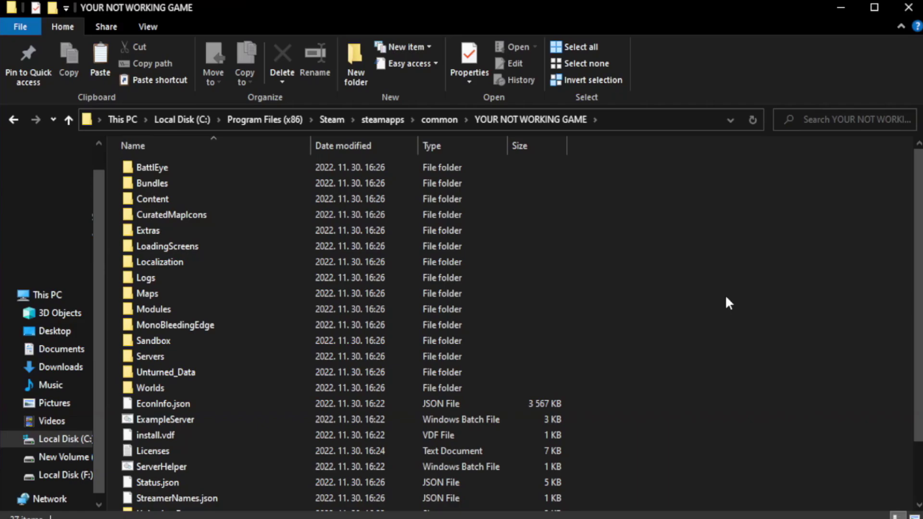
left_click_drag(917, 282, 916, 343)
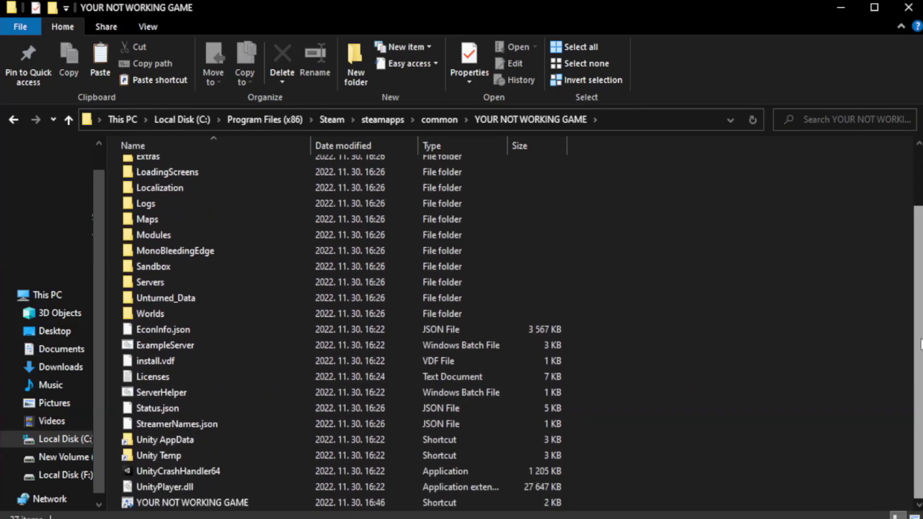
left_click(317, 502)
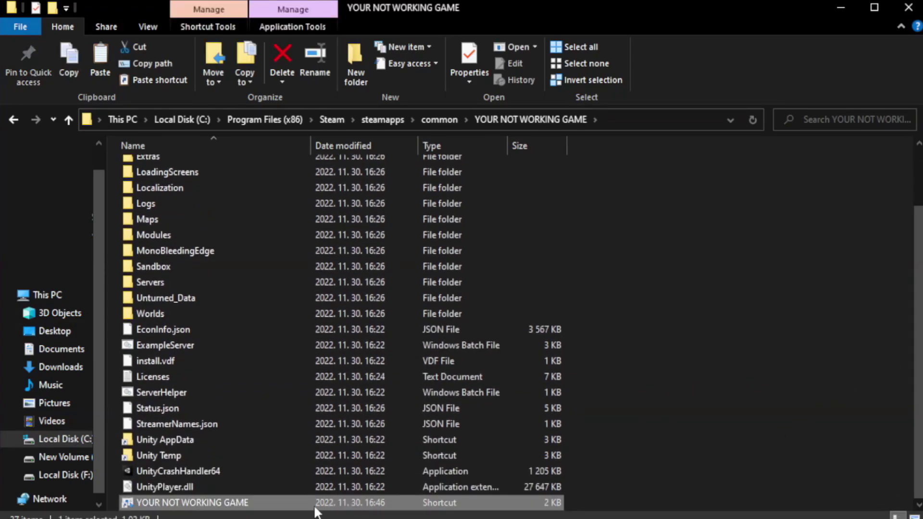
right_click(307, 502)
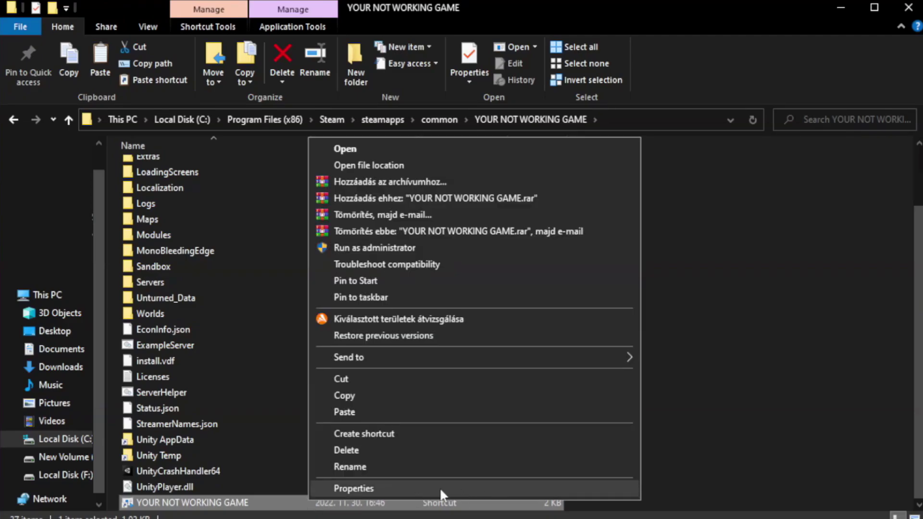
Open the shortcut's Properties and move the dialog up near the top of the screen
left_click(472, 493)
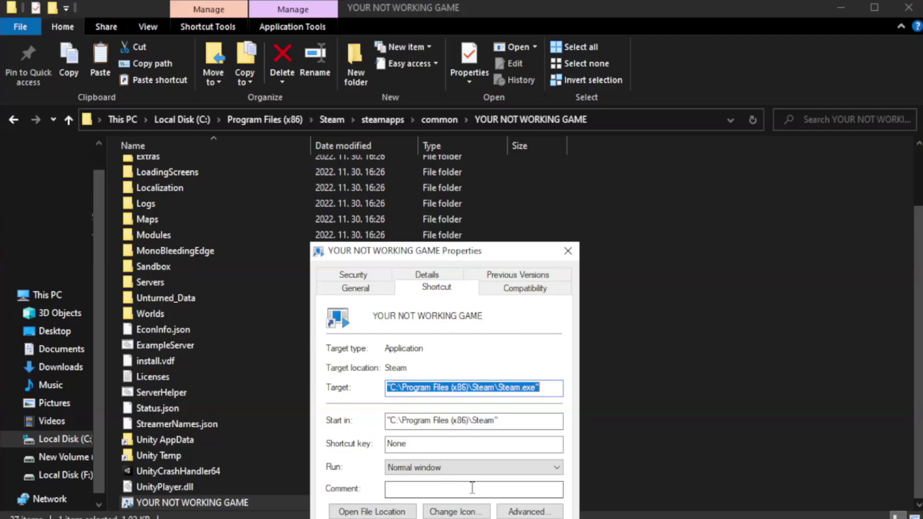
left_click_drag(466, 251, 463, 94)
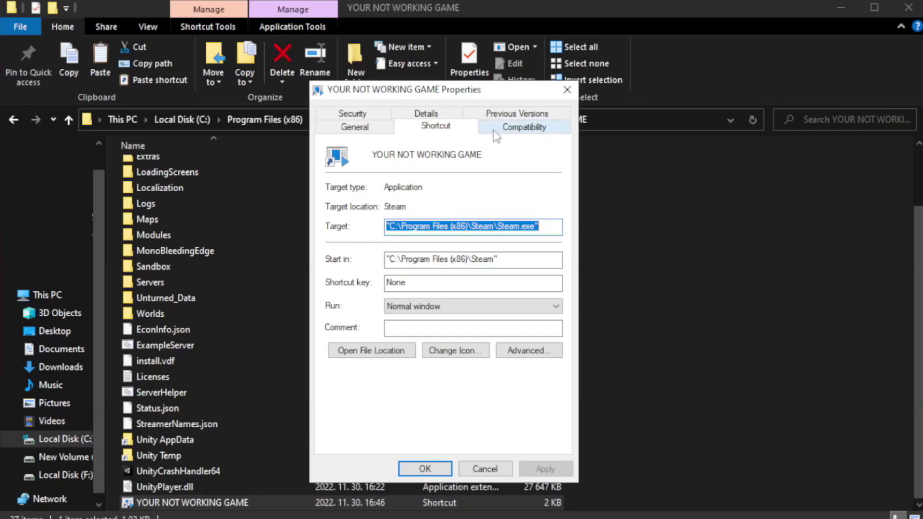
Set Windows 8 compatibility mode, disable fullscreen optimizations, run as administrator, then apply and confirm
left_click(519, 130)
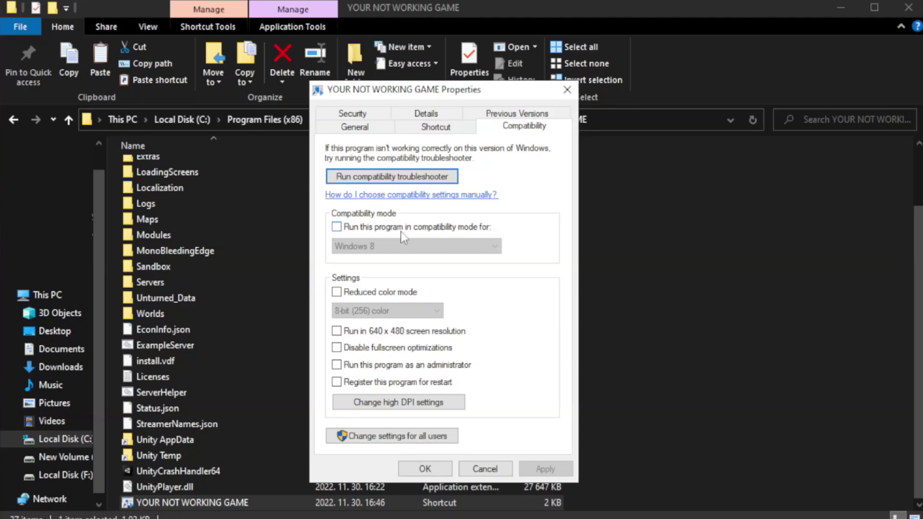
left_click(367, 229)
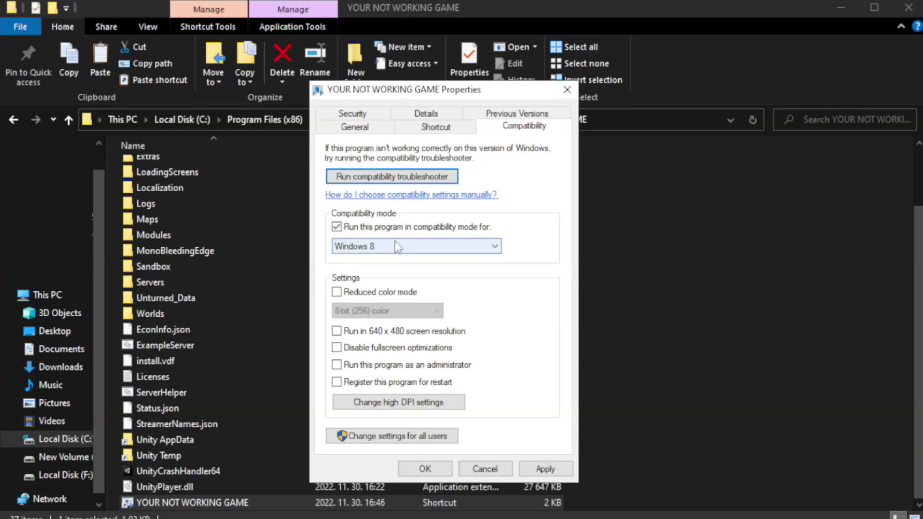
left_click(415, 246)
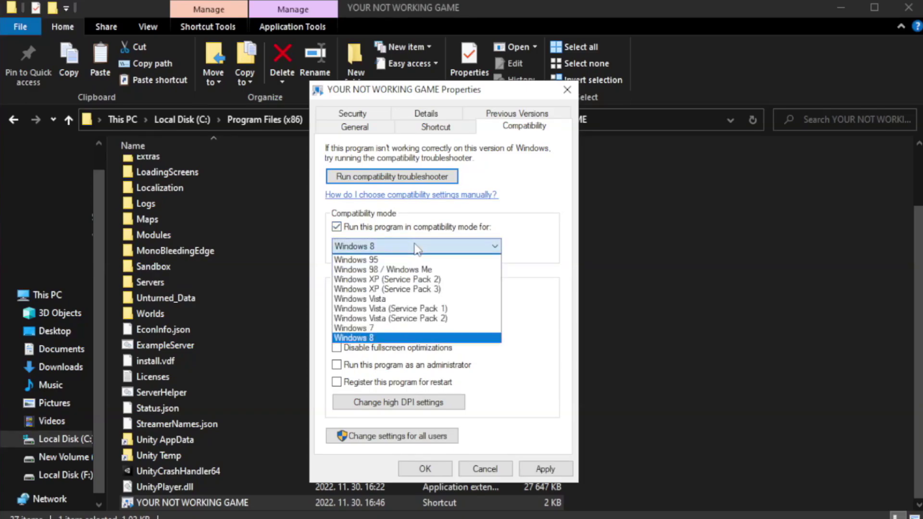
left_click(392, 337)
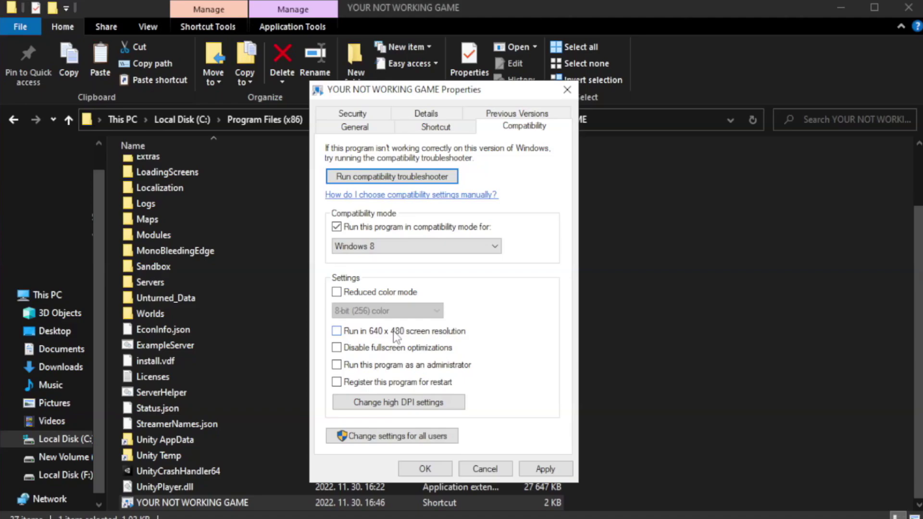
left_click(361, 353)
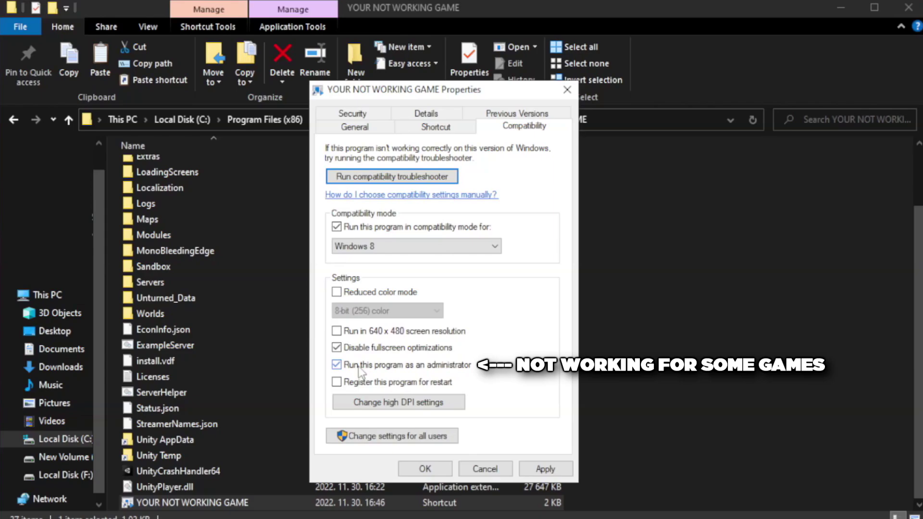
left_click(546, 468)
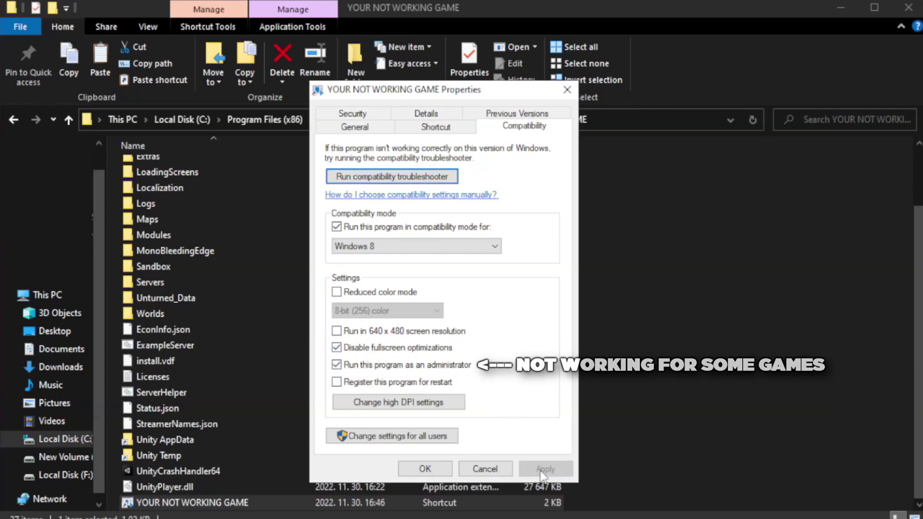
left_click(424, 469)
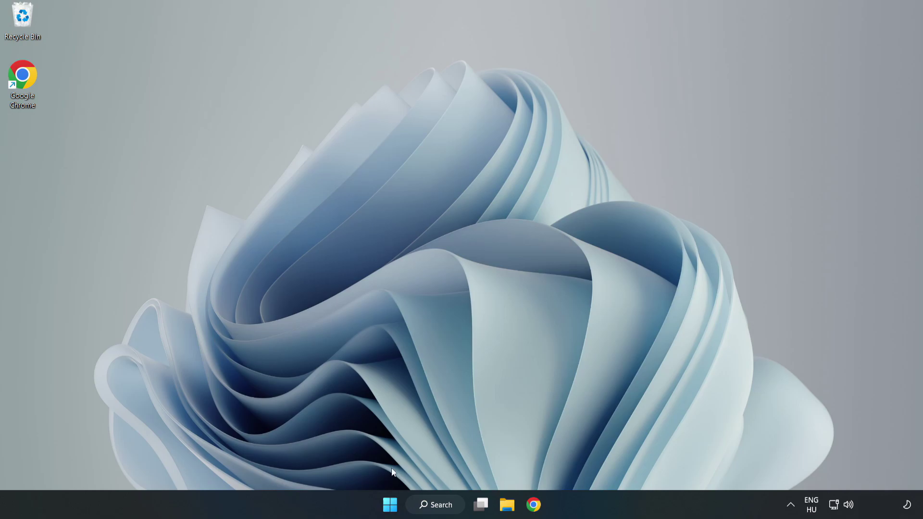
Open Task Manager from the Start button's right-click menu
right_click(390, 505)
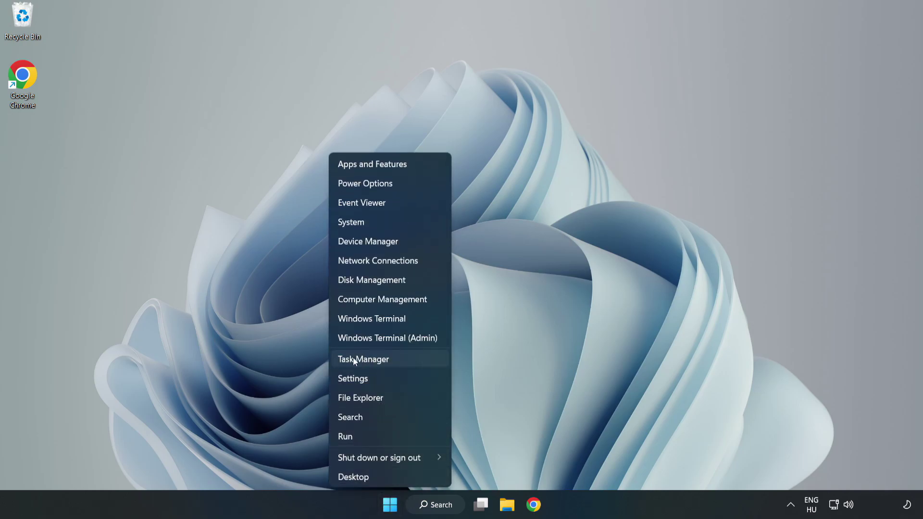
left_click(388, 358)
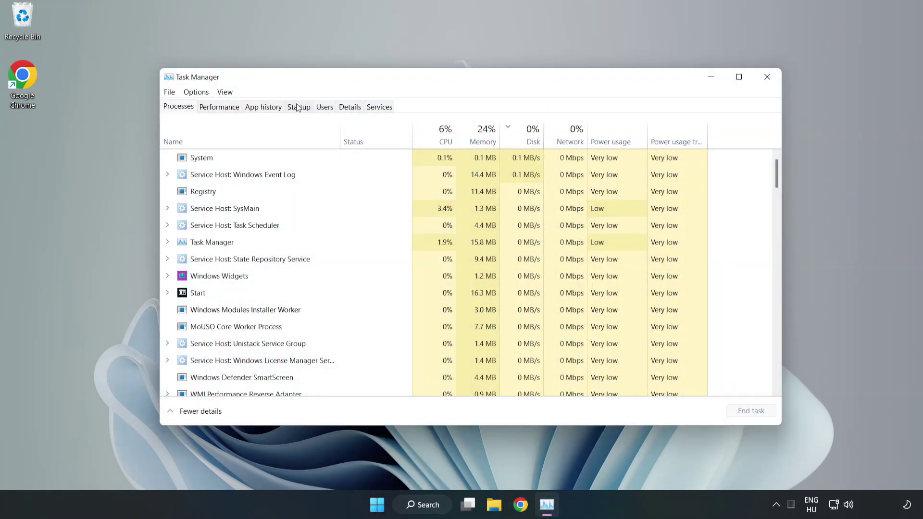
On the Startup tab, disable Cortana, Edge, Teams and Phone Link, then close Task Manager
left_click(300, 109)
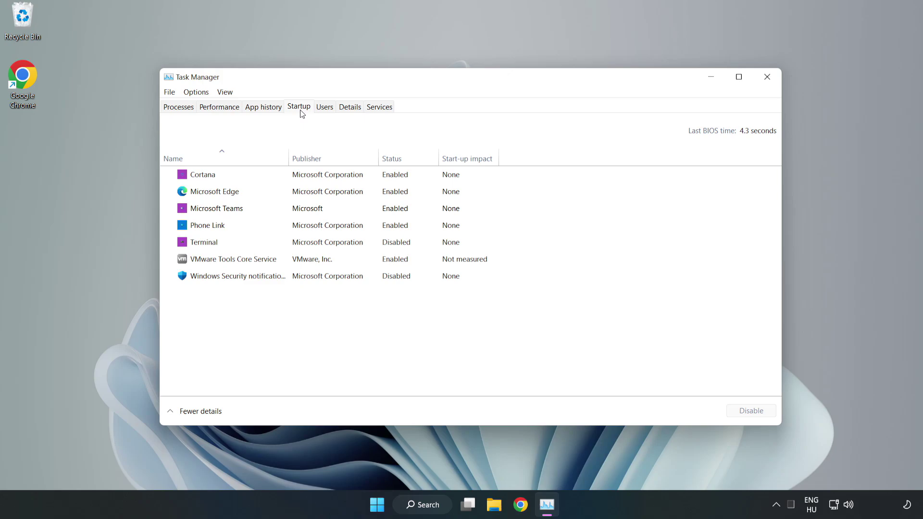
left_click(321, 175)
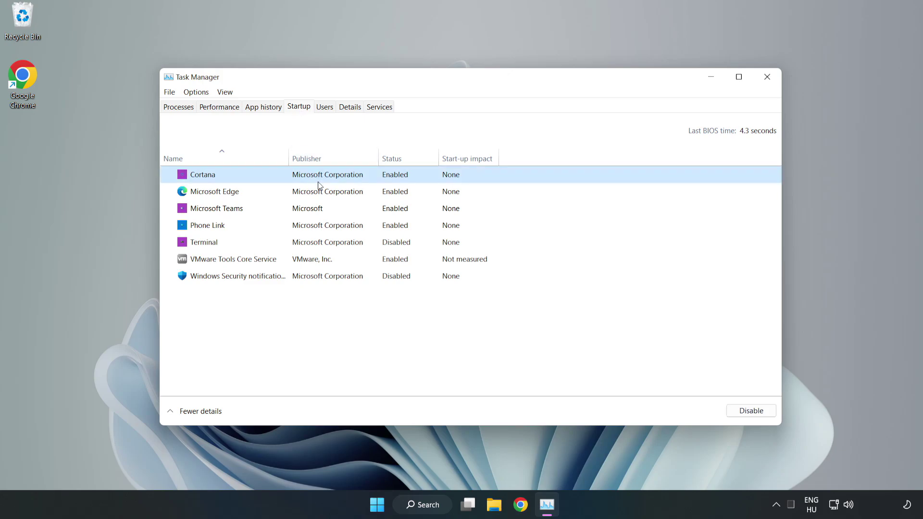
left_click(749, 411)
left_click(400, 191)
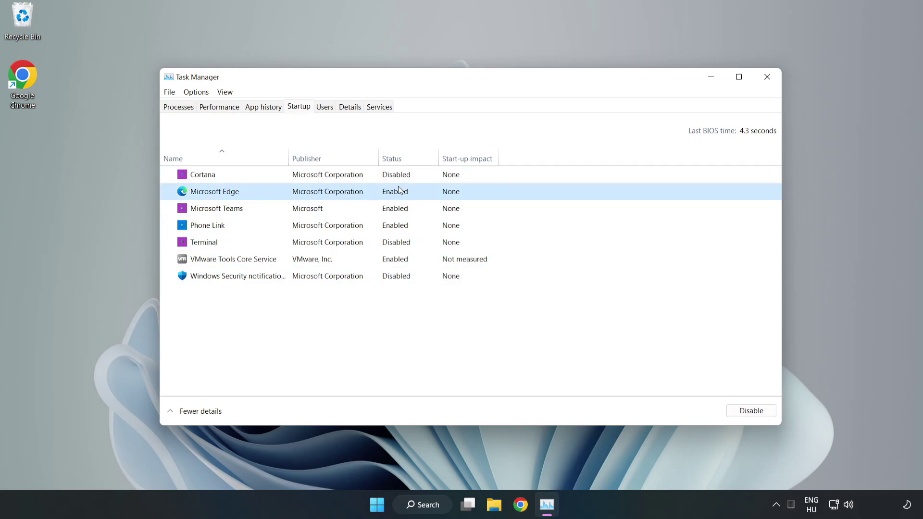
left_click(749, 410)
left_click(325, 209)
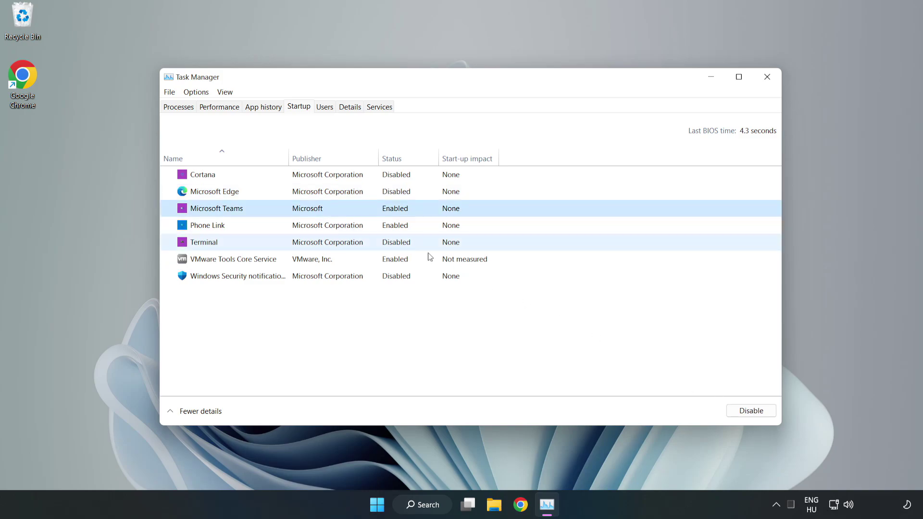
left_click(749, 409)
left_click(324, 225)
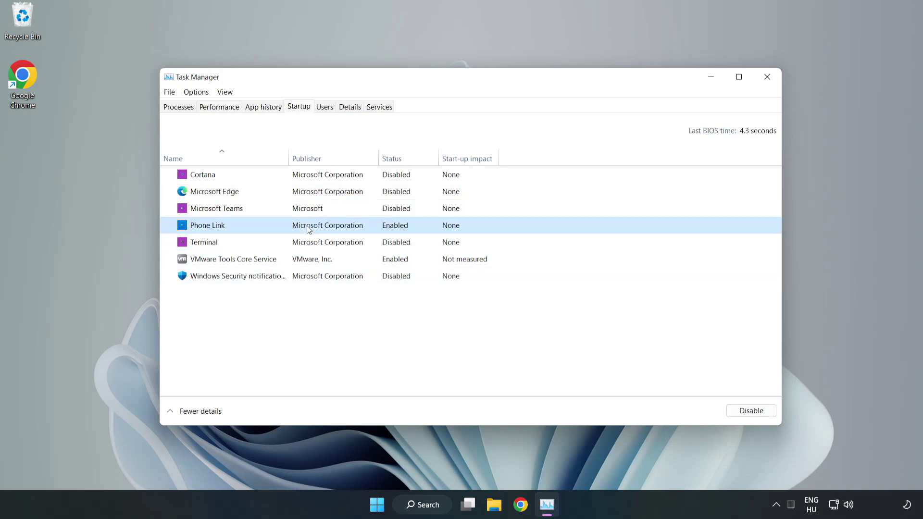
left_click(750, 410)
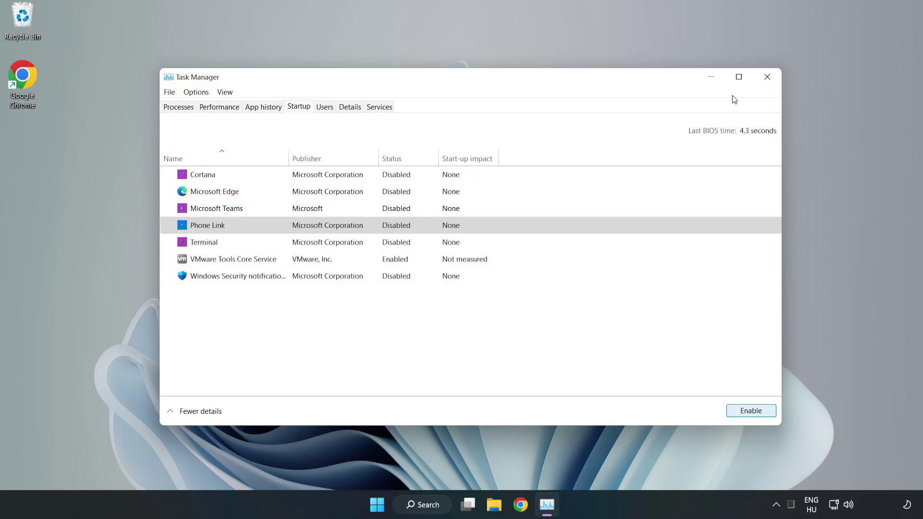
left_click(767, 77)
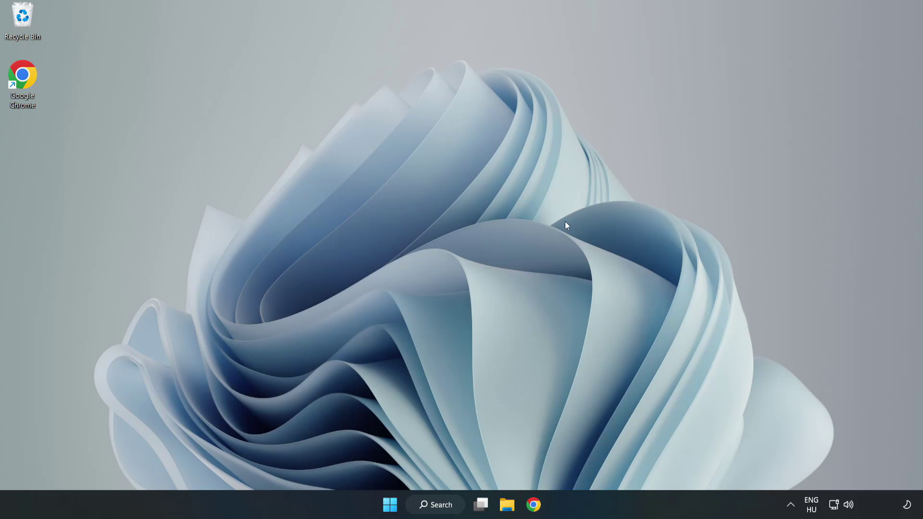
Download dxwebsetup.exe from Chrome's DirectX End-User Runtime page and open it
left_click(533, 505)
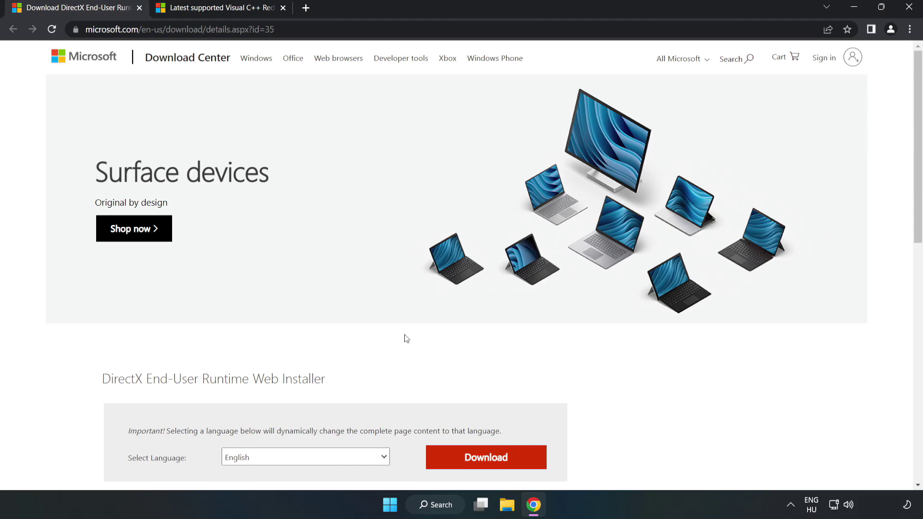
left_click(287, 30)
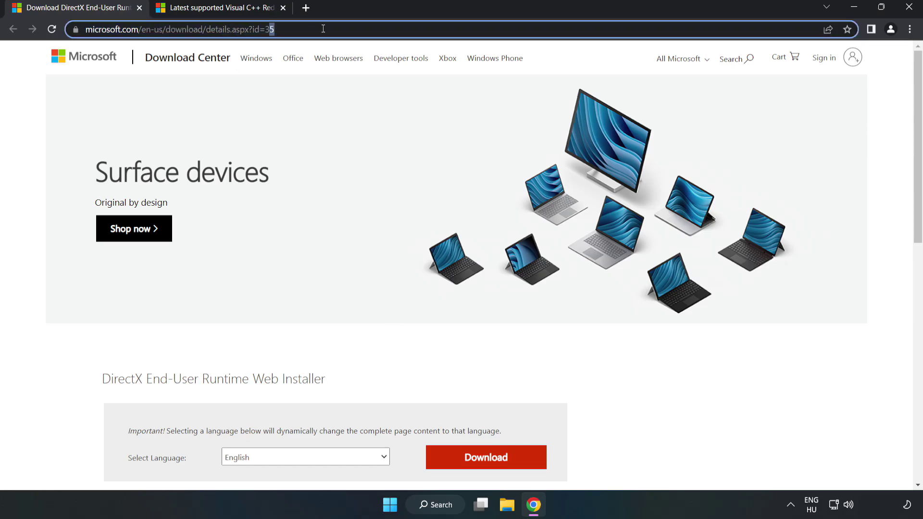
left_click(37, 110)
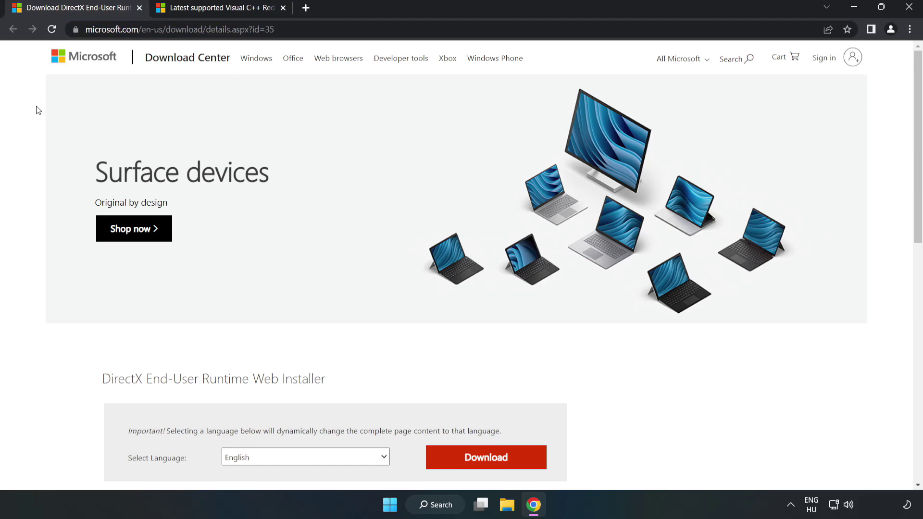
scroll(38, 110, "down", 2)
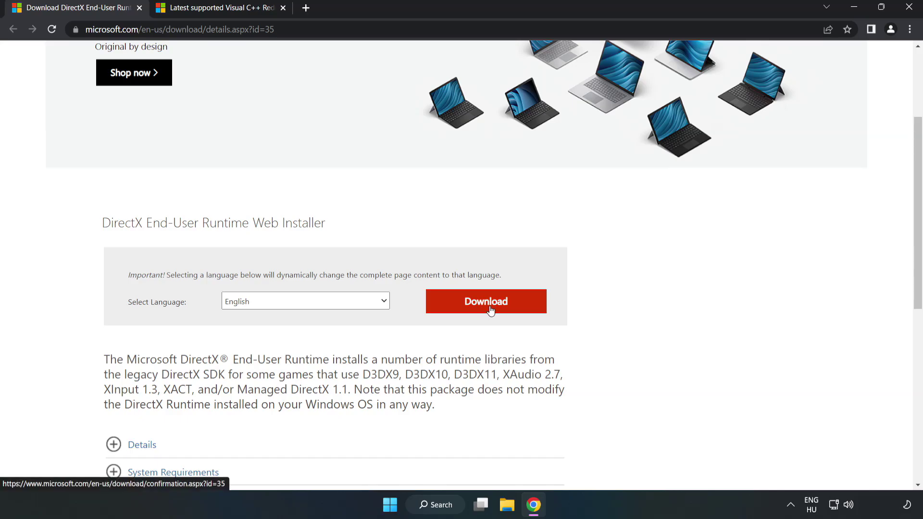
left_click(491, 309)
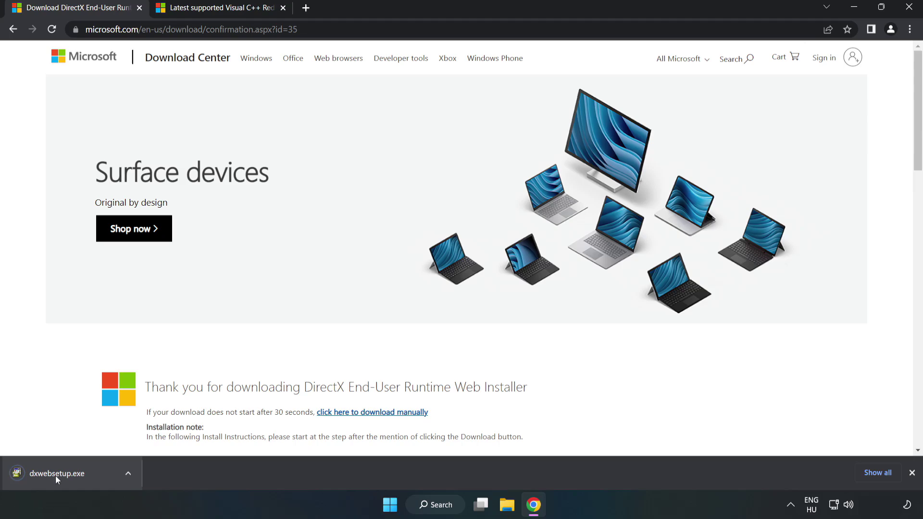
left_click(68, 473)
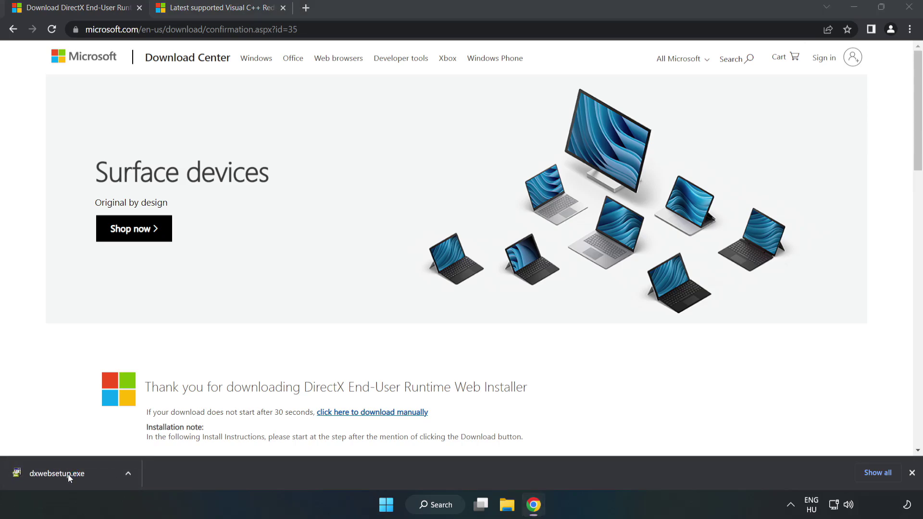
Accept the DirectX licence, decline the Bing Bar and finish the installer
left_click_drag(209, 74, 449, 156)
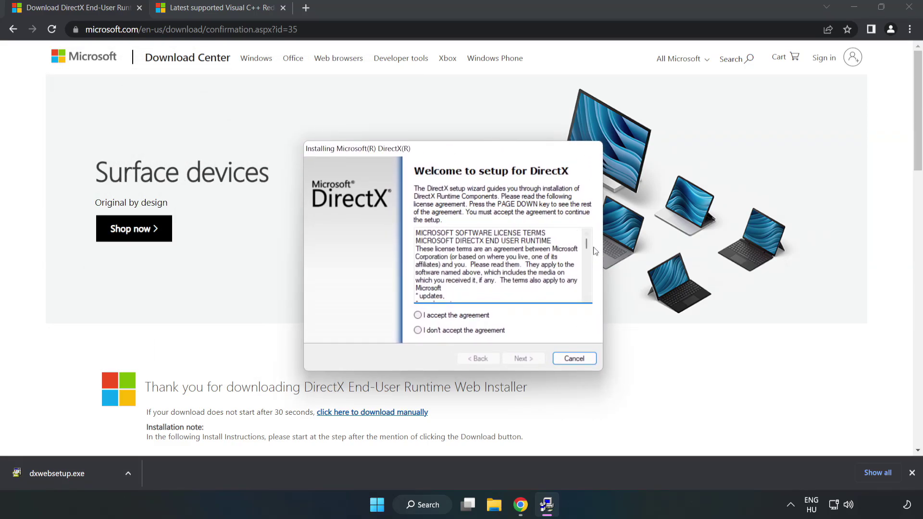
left_click_drag(587, 245, 585, 292)
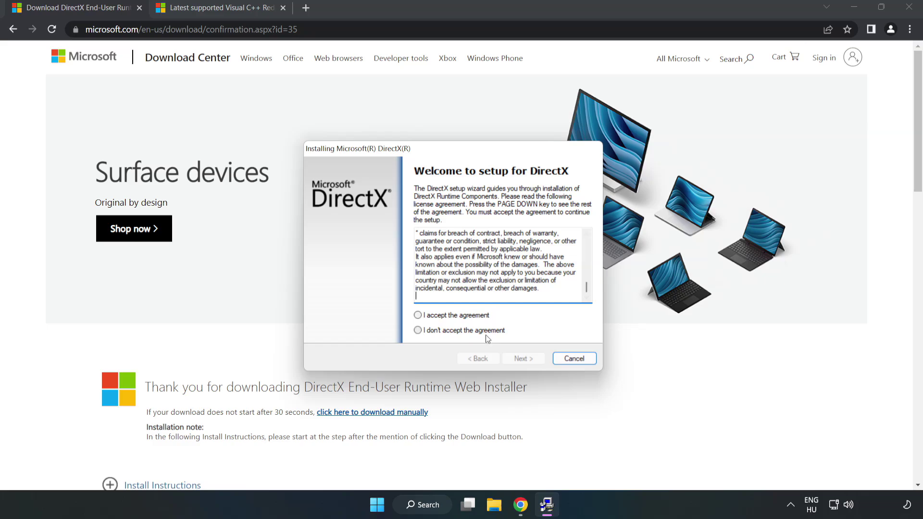
left_click(417, 314)
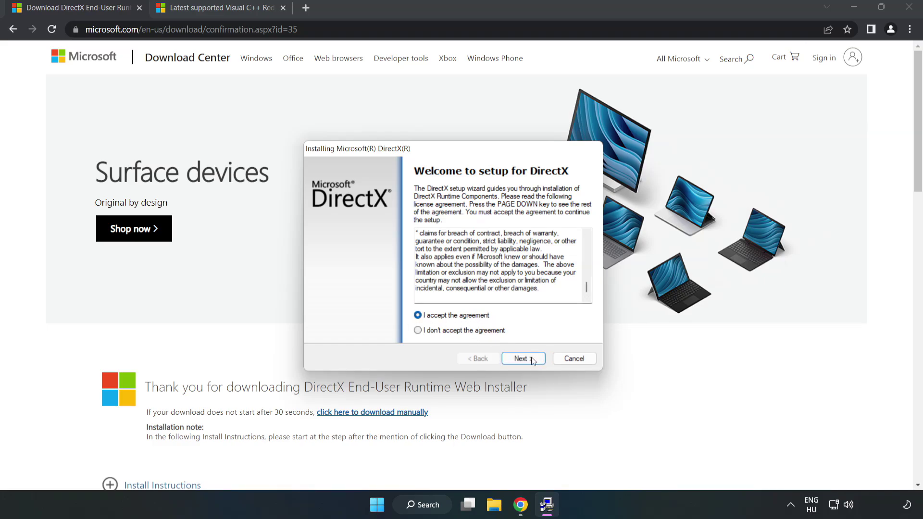
left_click(527, 361)
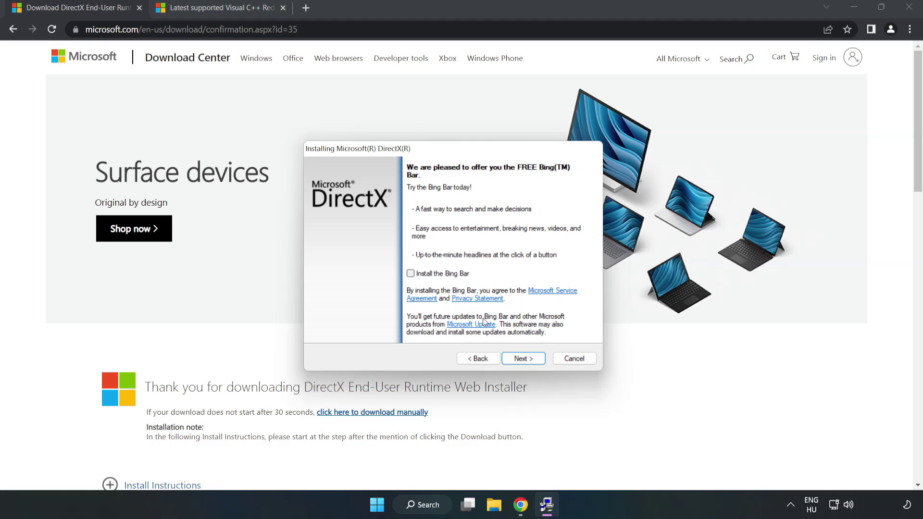
left_click(530, 359)
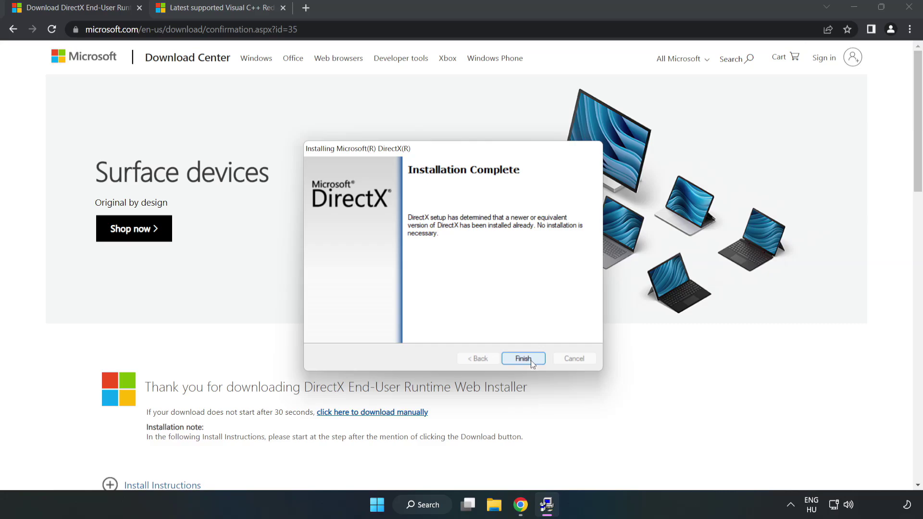
left_click(528, 360)
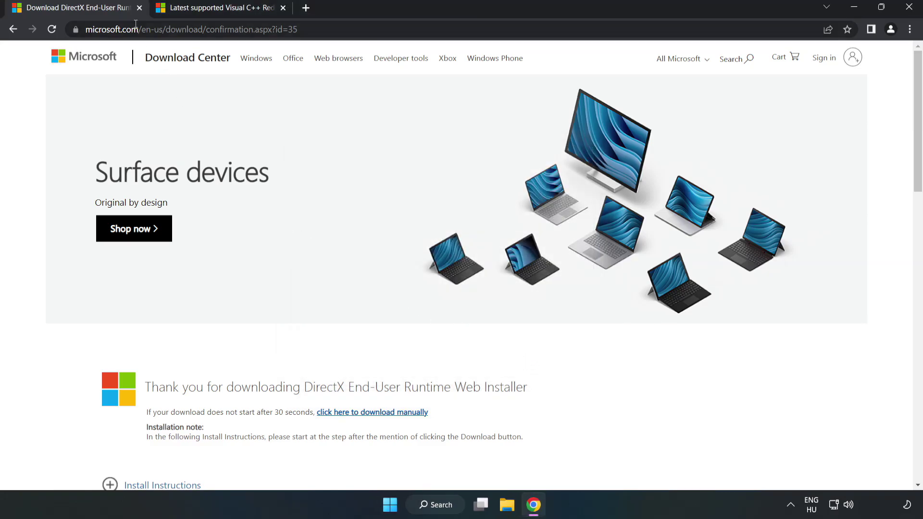
Close the DirectX download tab and go to the Visual C++ redistributable page
left_click(140, 8)
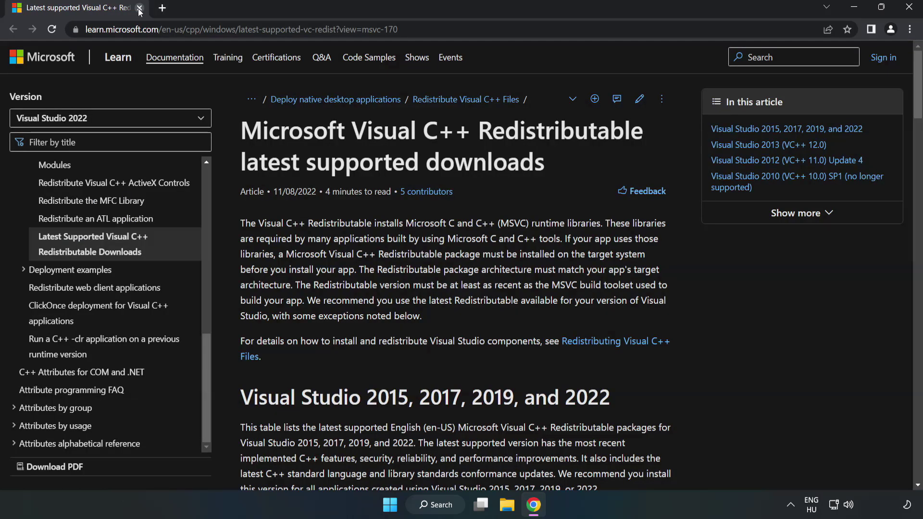
left_click(263, 29)
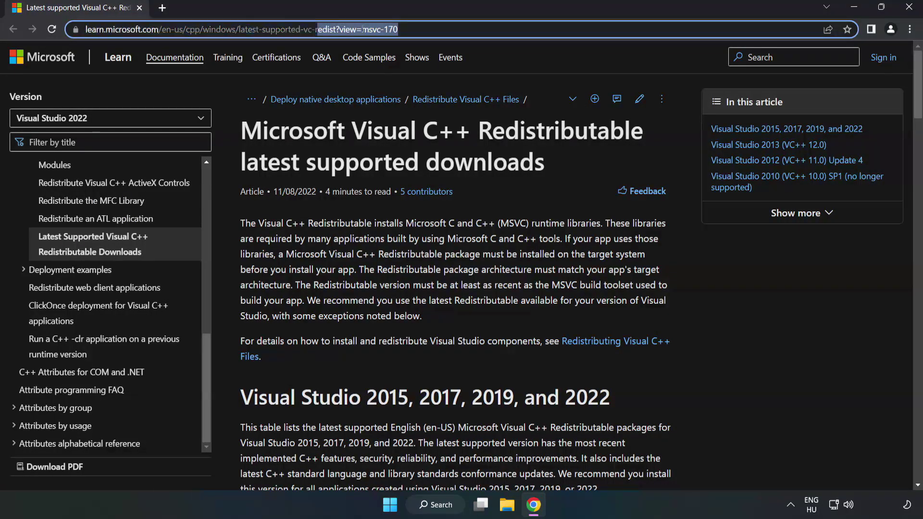
left_click(427, 29)
left_click(368, 173)
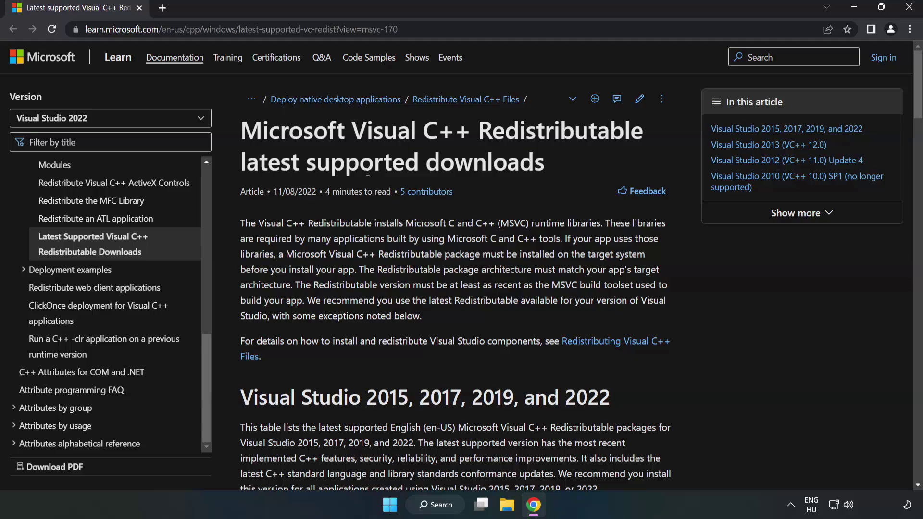
scroll(368, 172, "down", 3)
scroll(368, 177, "down", 3)
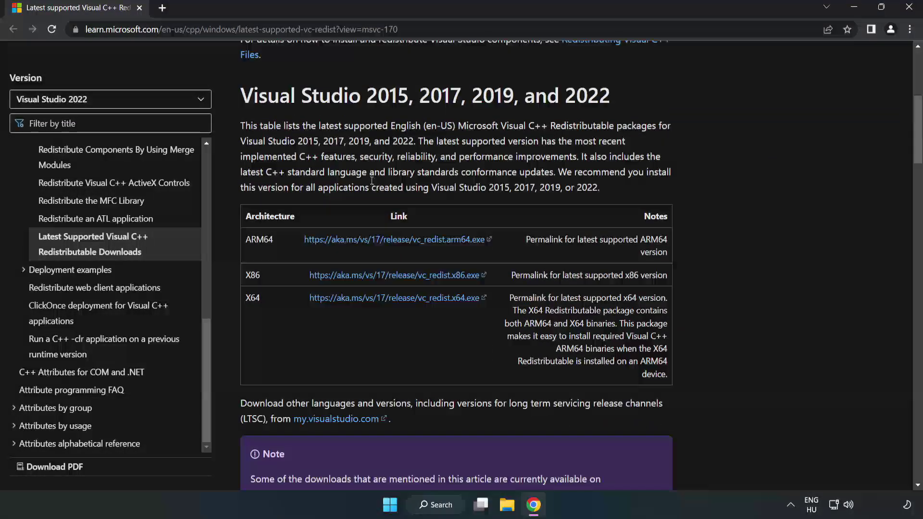
scroll(368, 176, "down", 2)
scroll(364, 188, "up", 1)
left_click_drag(239, 98, 610, 104)
Download the ARM64, x86 and x64 redistributables and launch VC_redist.arm64.exe
left_click(380, 231)
left_click(372, 240)
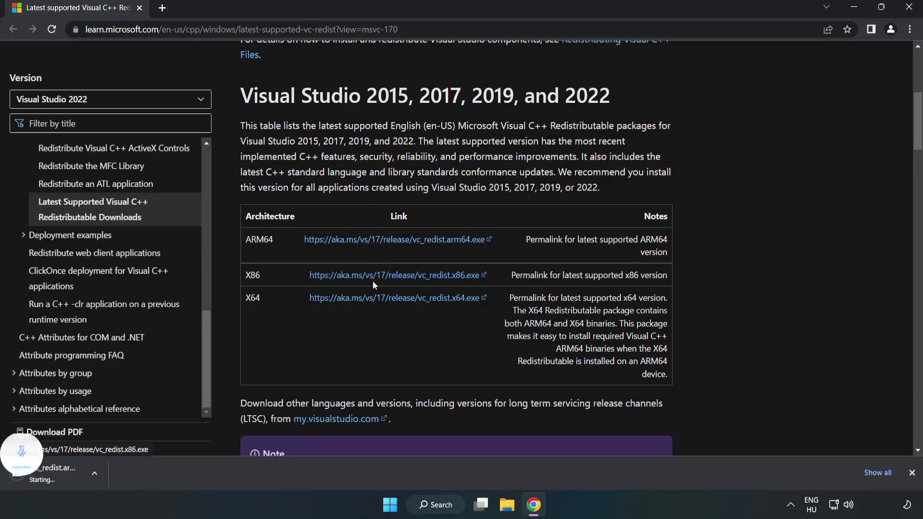
left_click(375, 276)
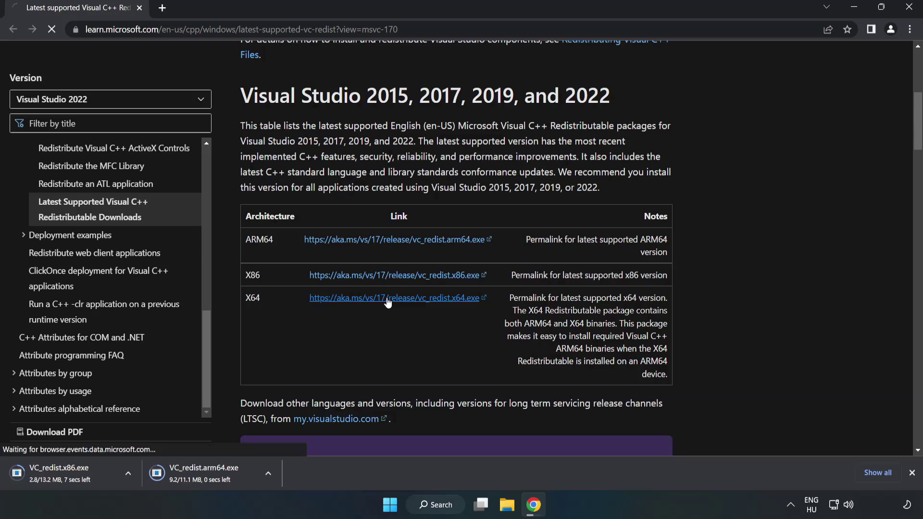
left_click(386, 299)
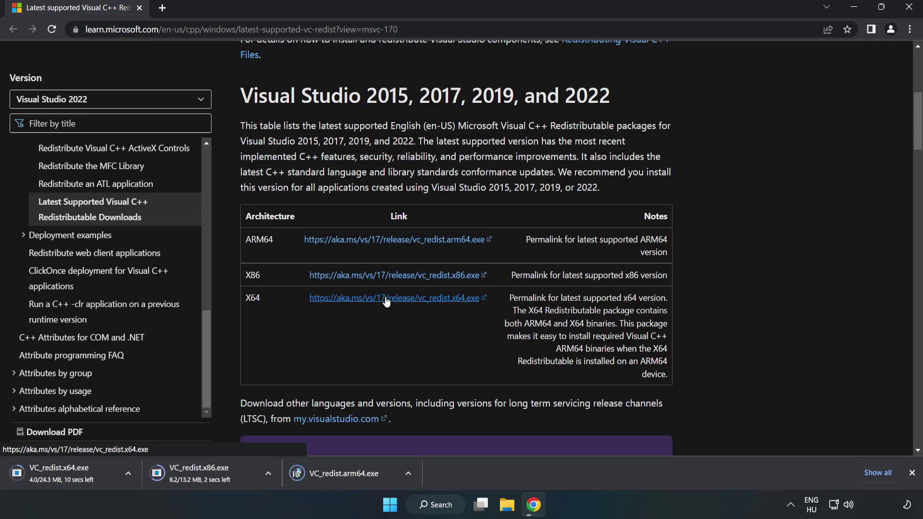
left_click(352, 474)
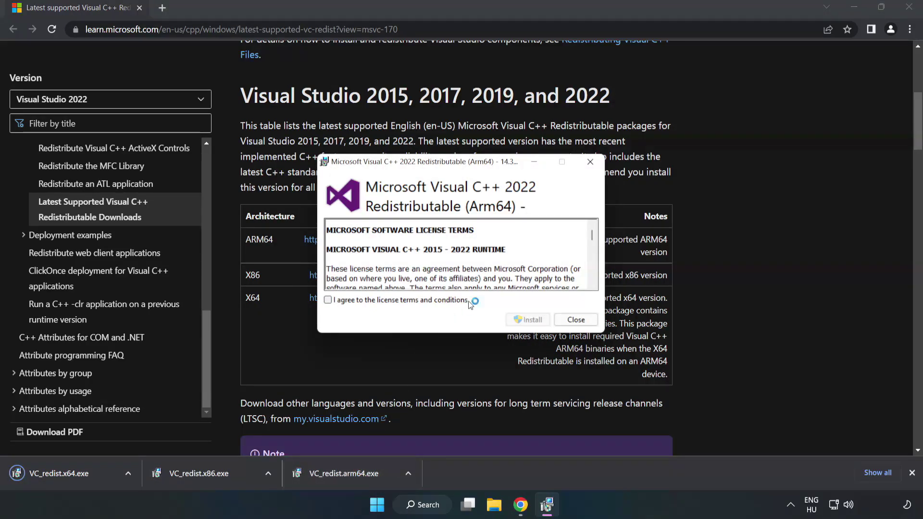
left_click_drag(592, 234, 592, 282)
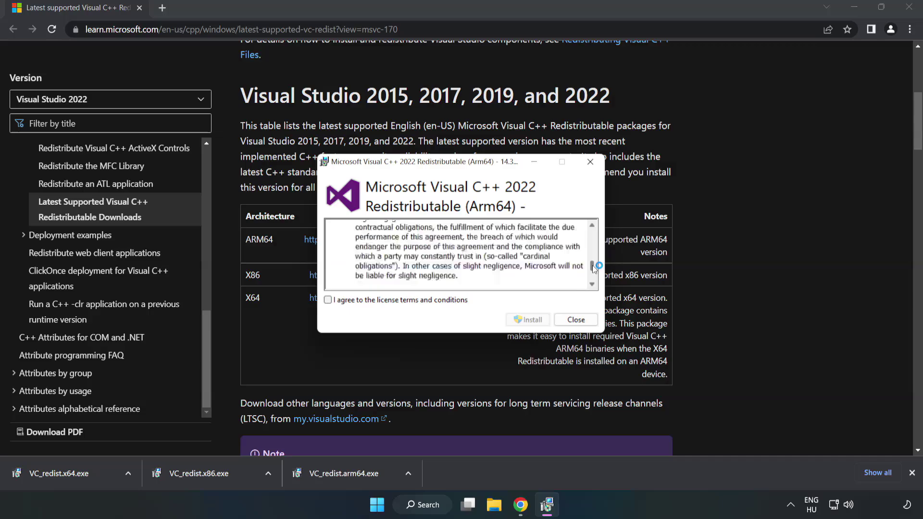
Try installing the ARM64 package, dismiss its unsupported-processor failure, then open VC_redist.x86.exe
left_click(328, 300)
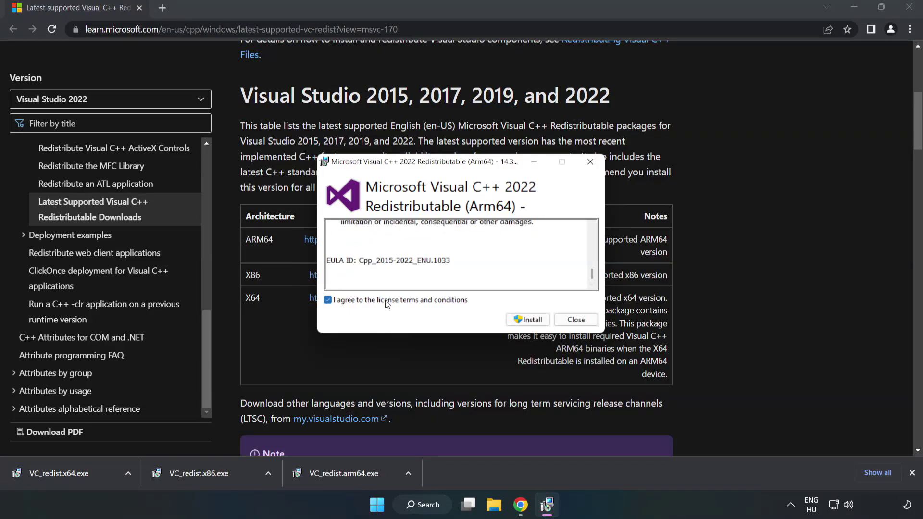
left_click(529, 321)
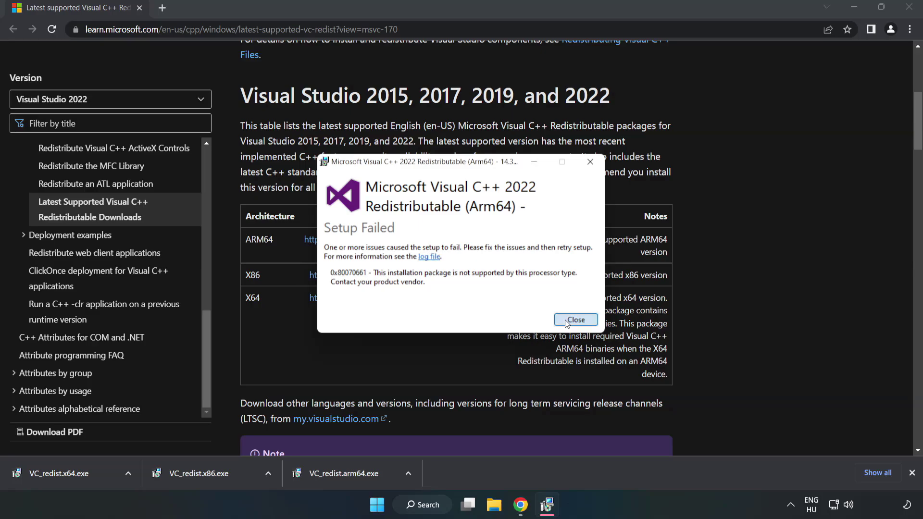
left_click(567, 321)
left_click(204, 472)
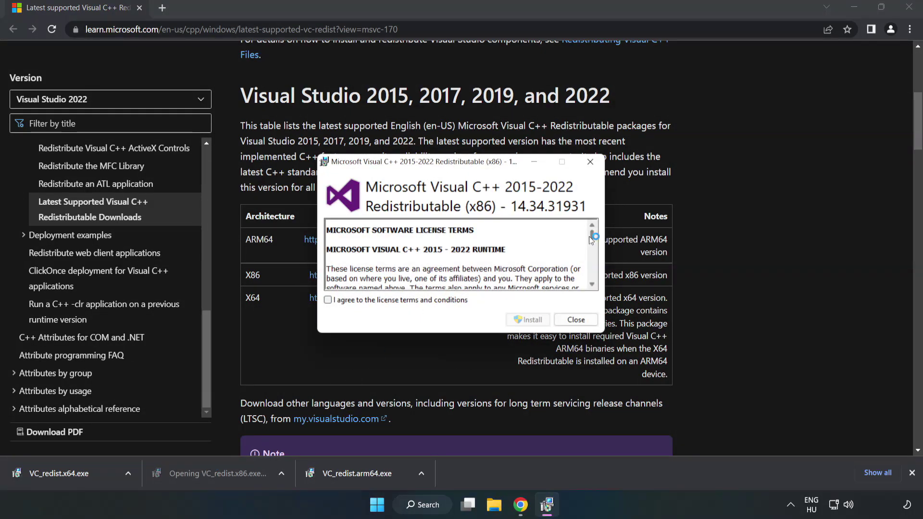
left_click_drag(591, 235, 592, 285)
Agree to the x86 licence, install it, and close the successful setup
left_click(328, 301)
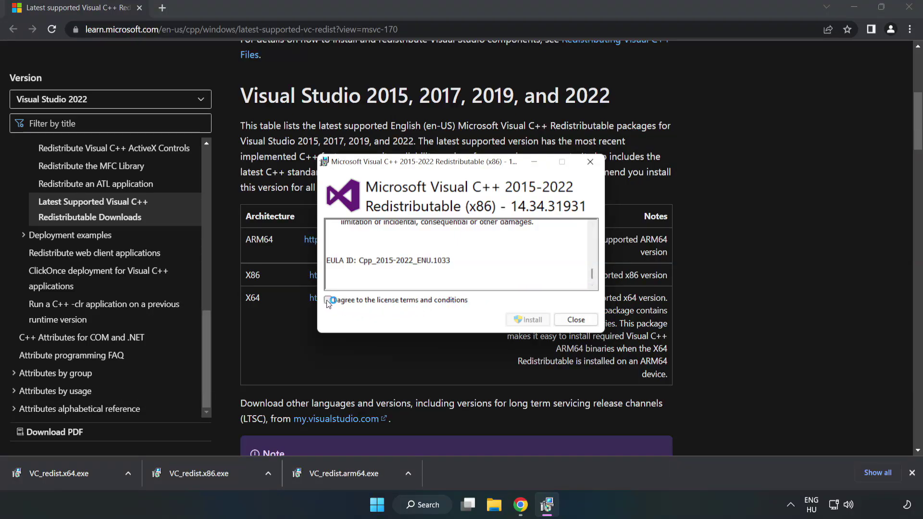
left_click(528, 319)
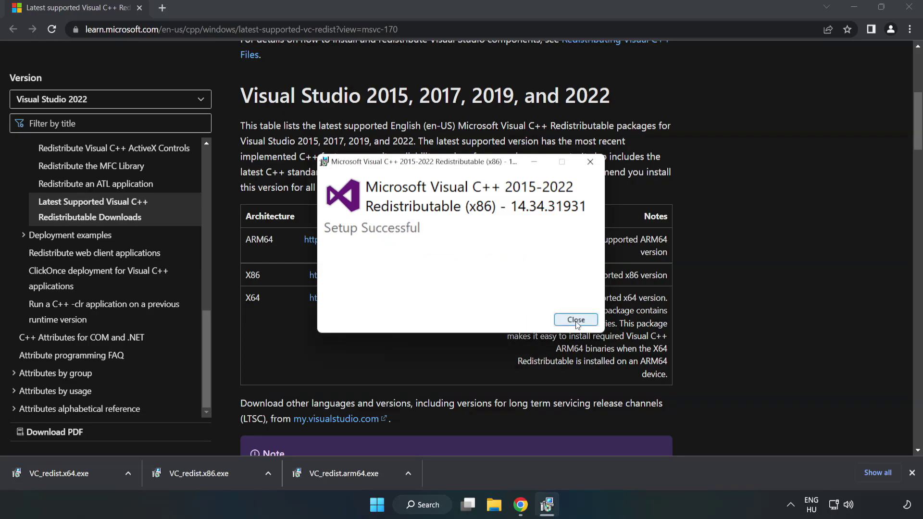
left_click(575, 319)
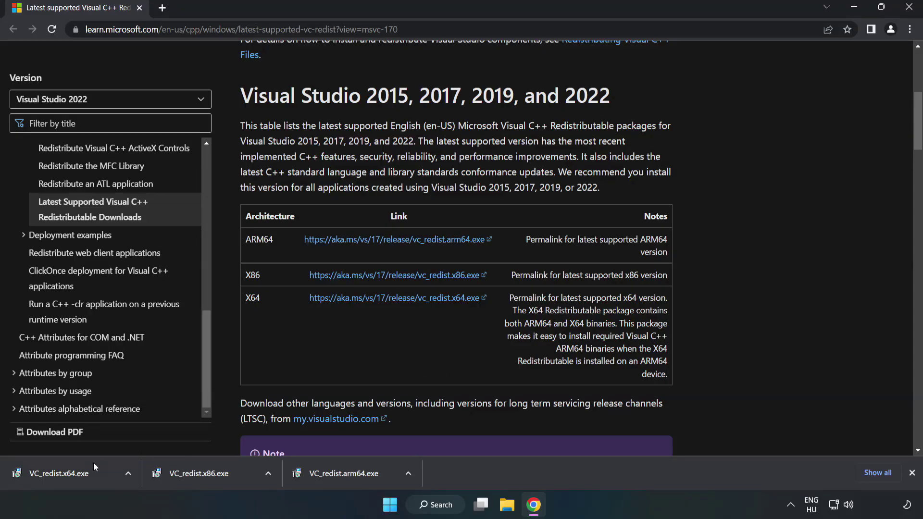
Install VC_redist.x64.exe with its licence accepted, close it, then close Chrome
left_click(50, 473)
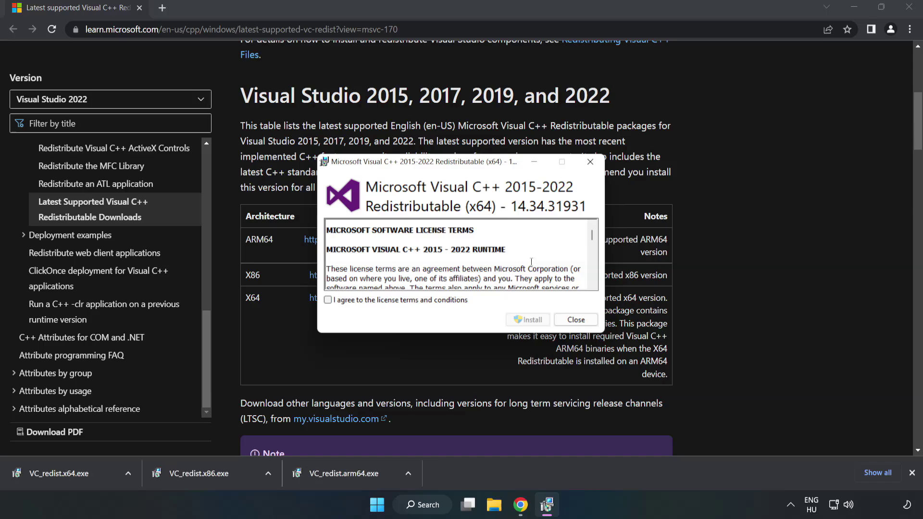
left_click_drag(592, 237, 593, 281)
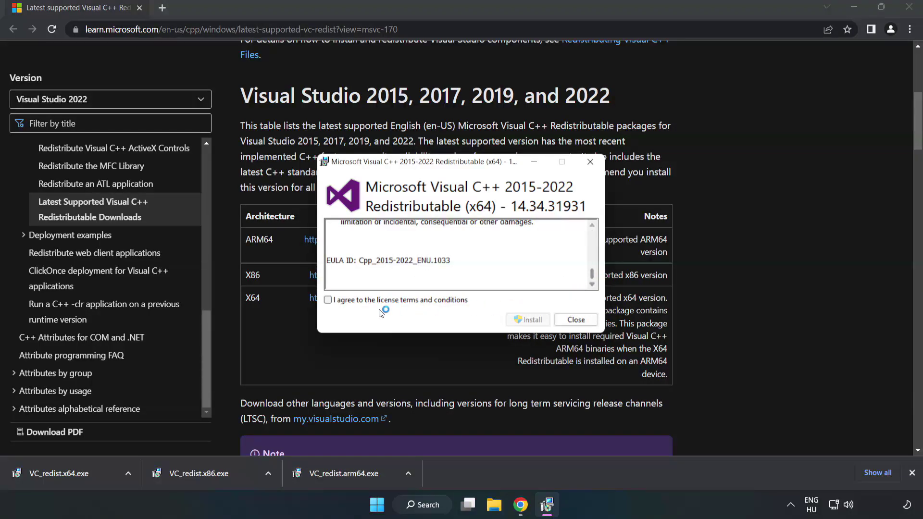
left_click(328, 299)
left_click(530, 319)
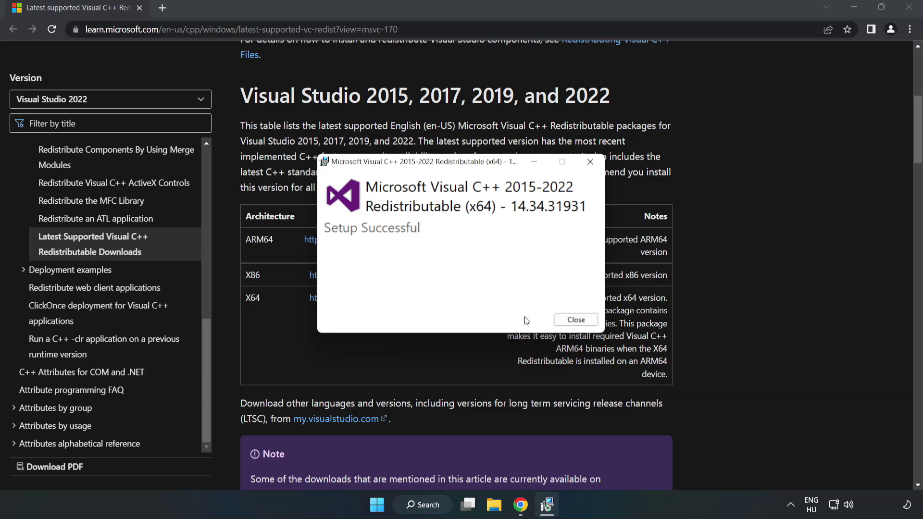
left_click(575, 320)
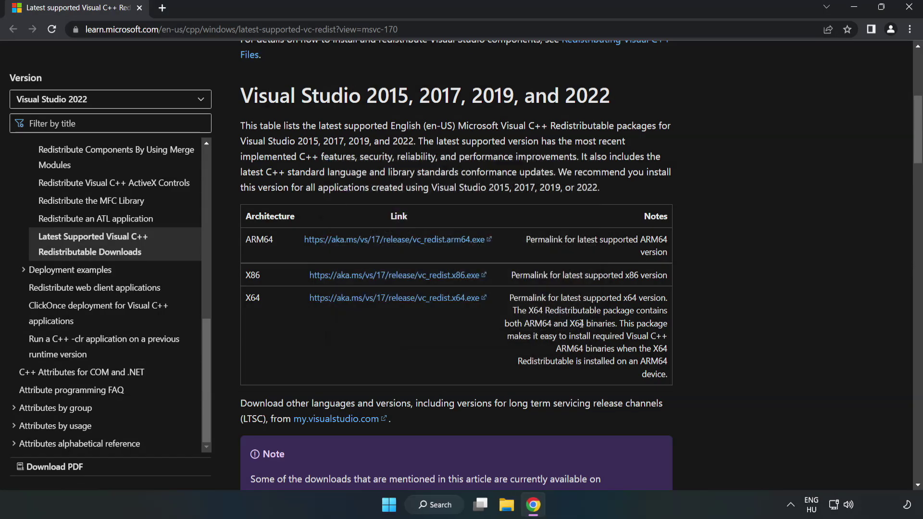
left_click(910, 8)
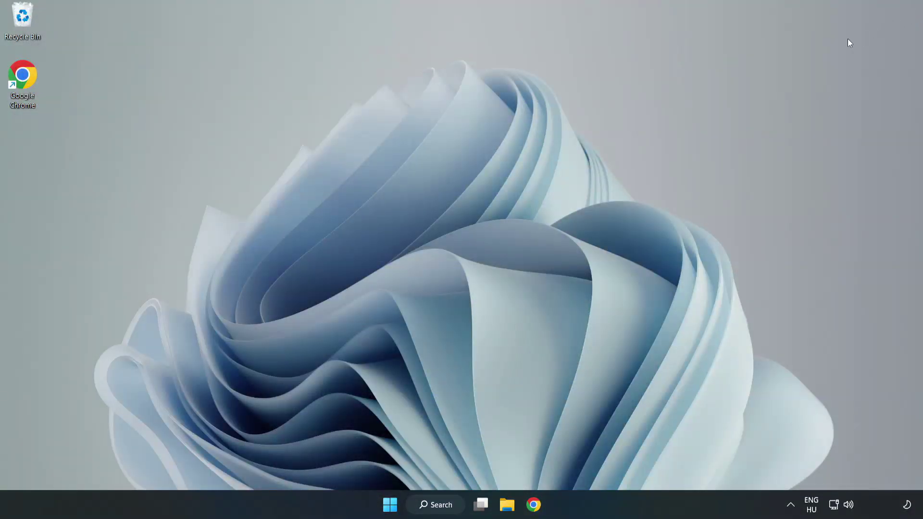
Search for 'cmd' and bring up the Command Prompt result's context menu
left_click(436, 505)
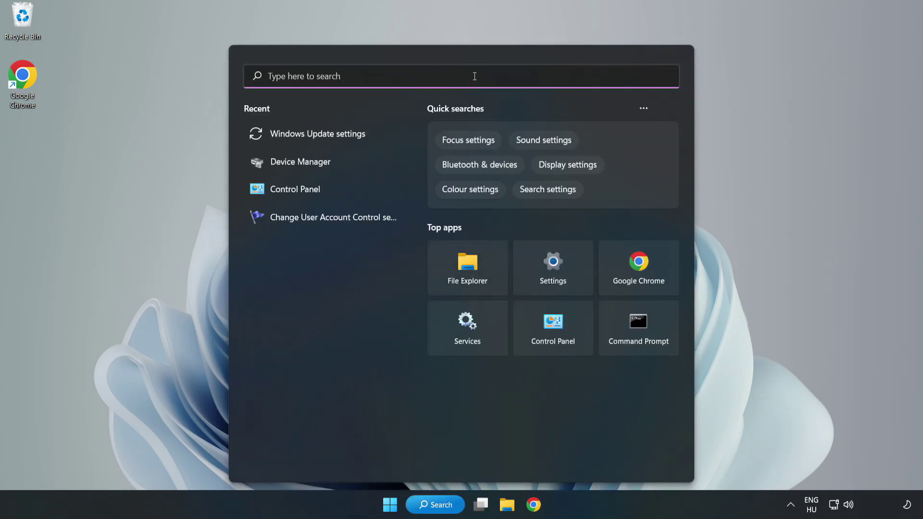
type("cmd")
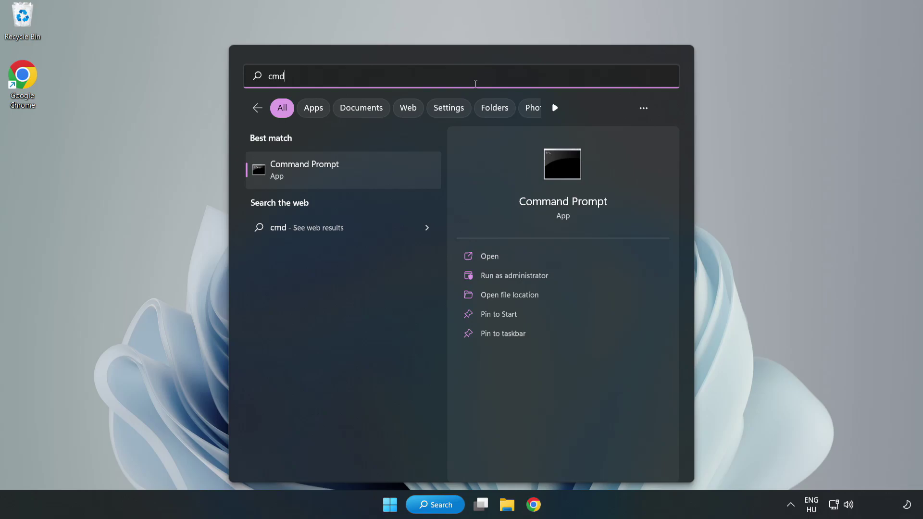
left_click(362, 174)
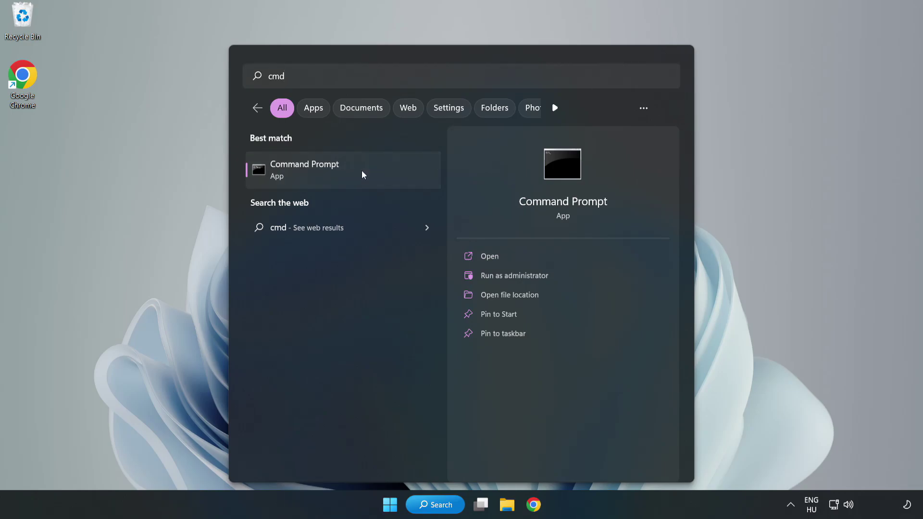
right_click(362, 174)
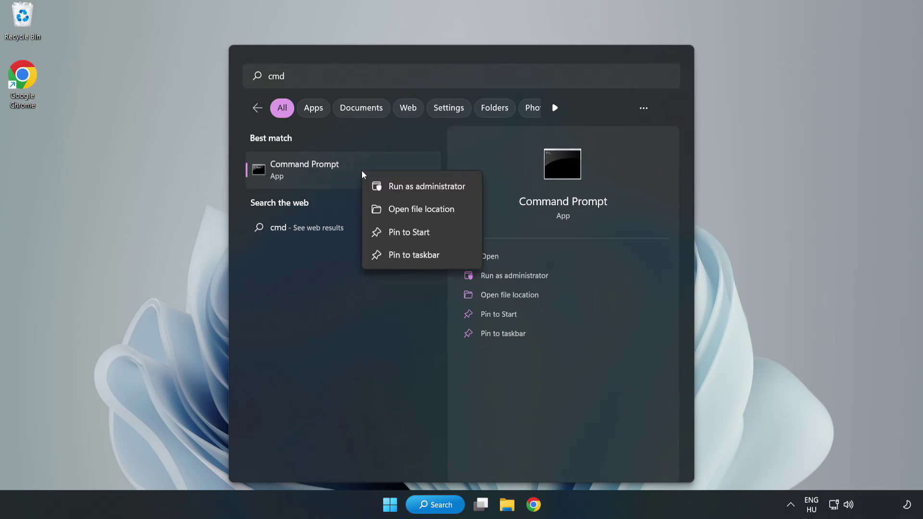
Run sfc /scannow as administrator, which finds no integrity violations, then close the console
left_click(399, 187)
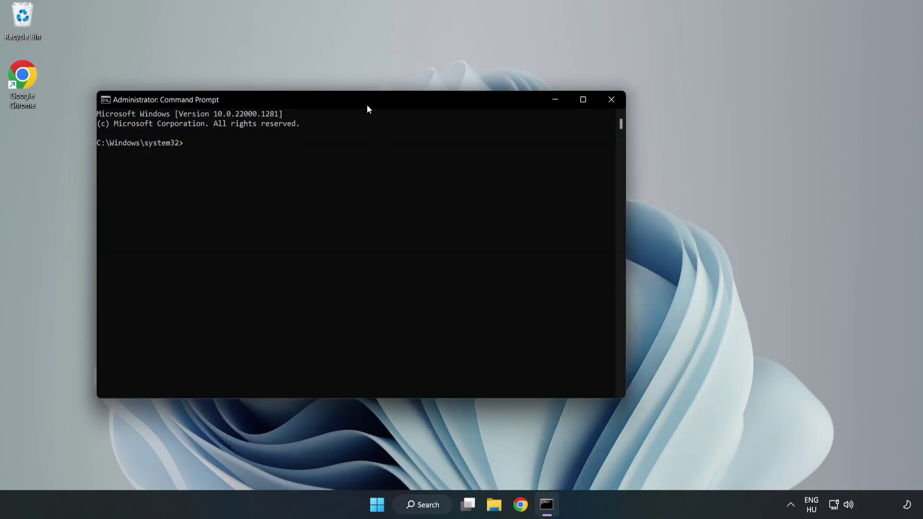
left_click_drag(367, 104, 470, 104)
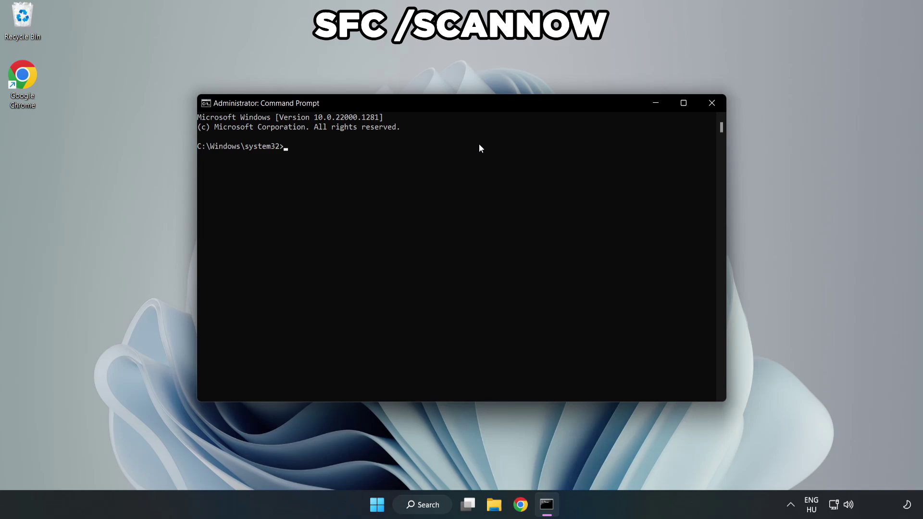
type("scann")
type("ow")
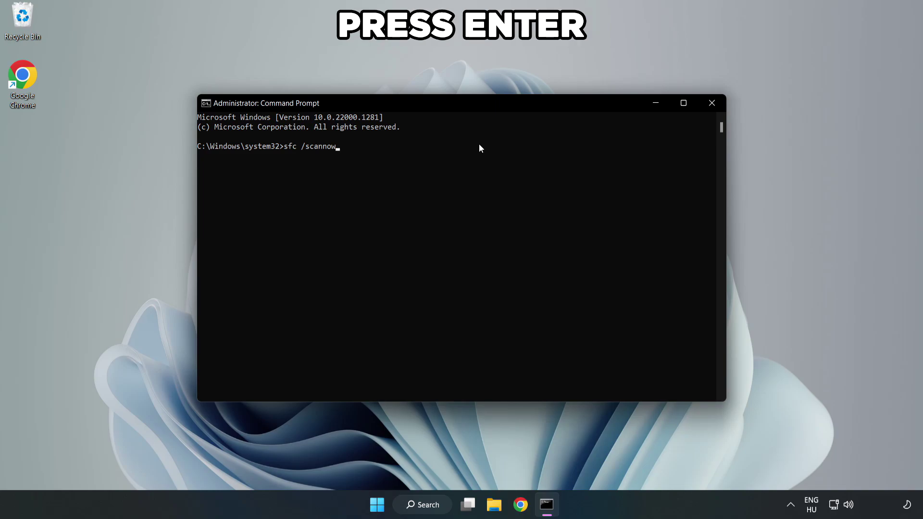
key("Return")
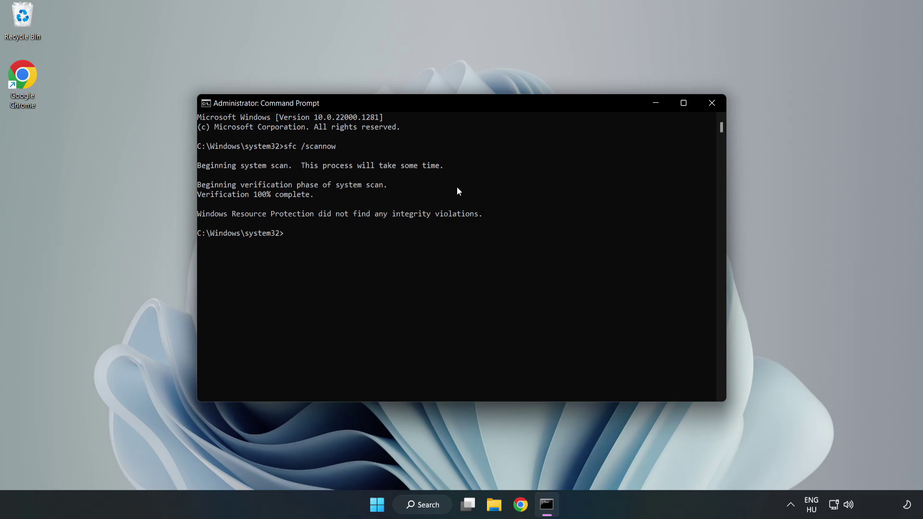
left_click(709, 106)
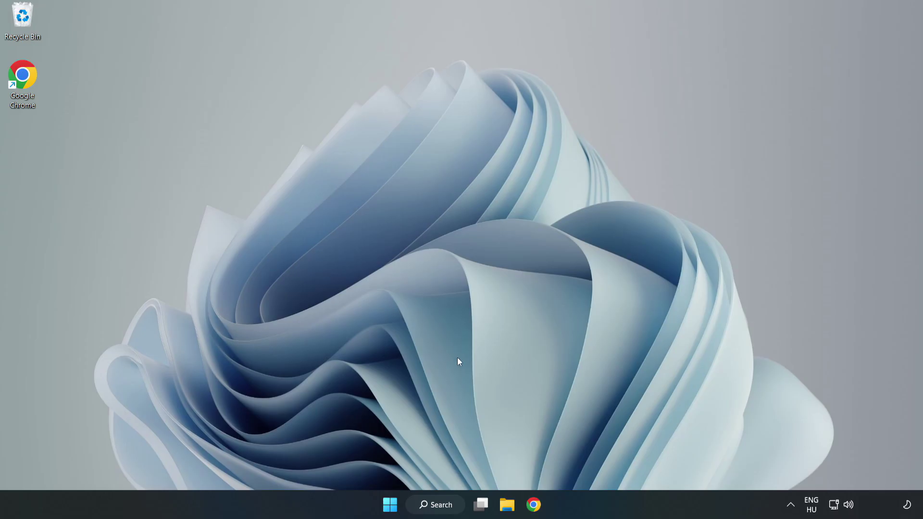
Find 'security' in Windows Search and launch the Windows Security app
left_click(439, 507)
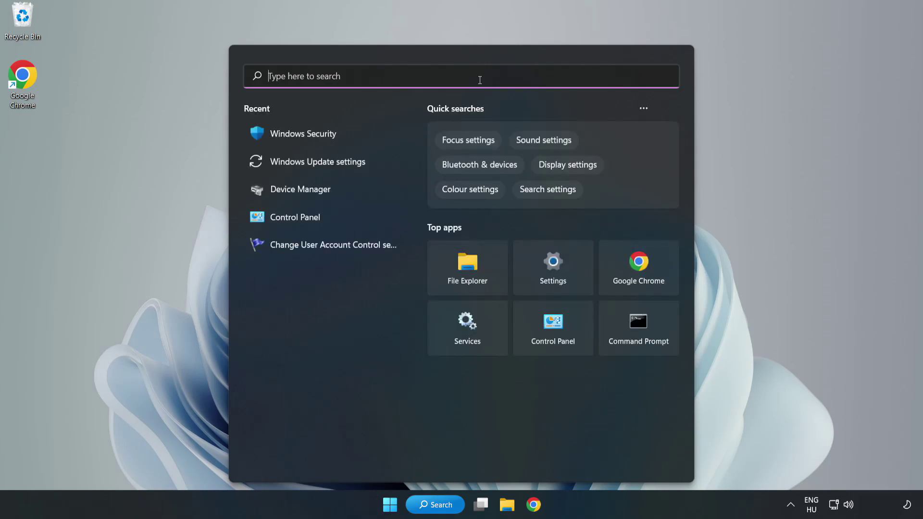
type("sec")
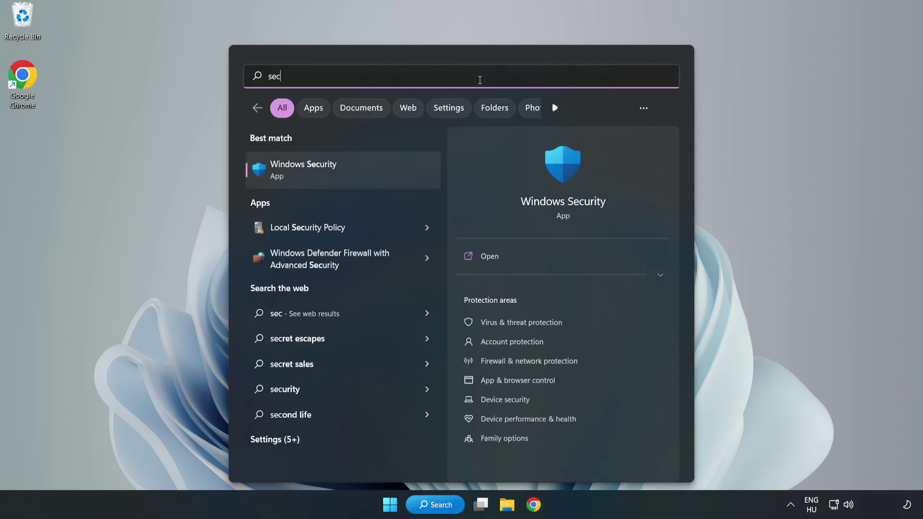
type("urity")
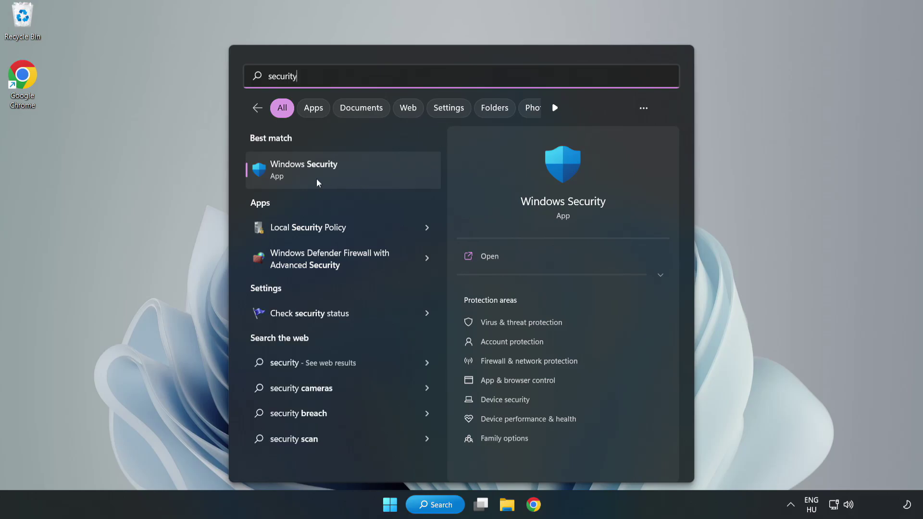
left_click(334, 178)
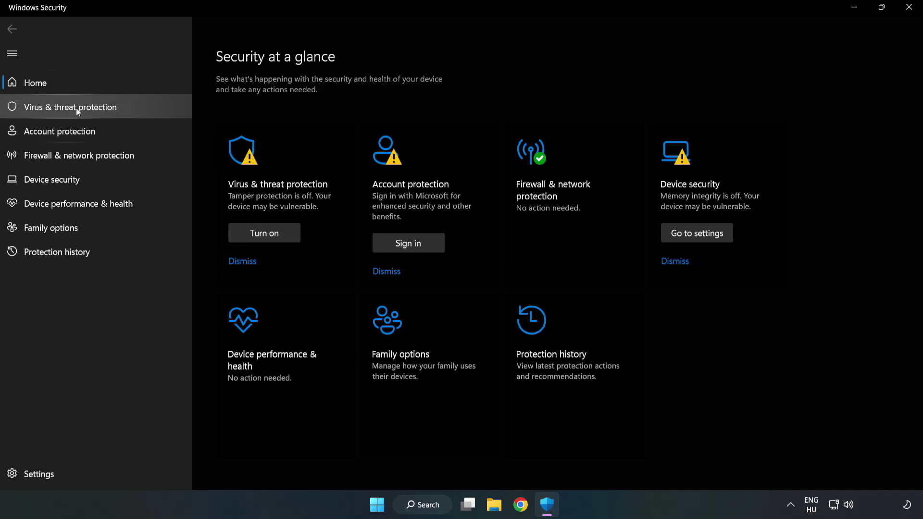
Go to Virus & threat protection settings and reach the Add or remove exclusions page
left_click(60, 111)
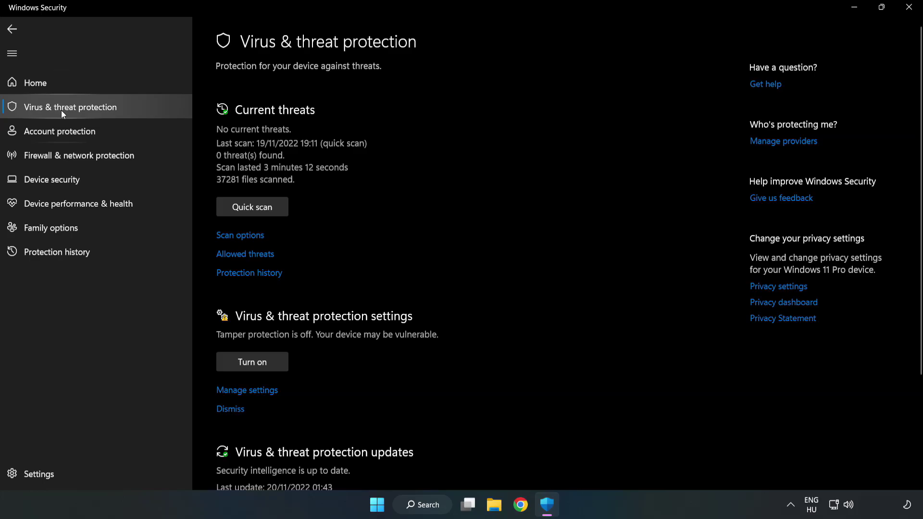
scroll(481, 185, "down", 2)
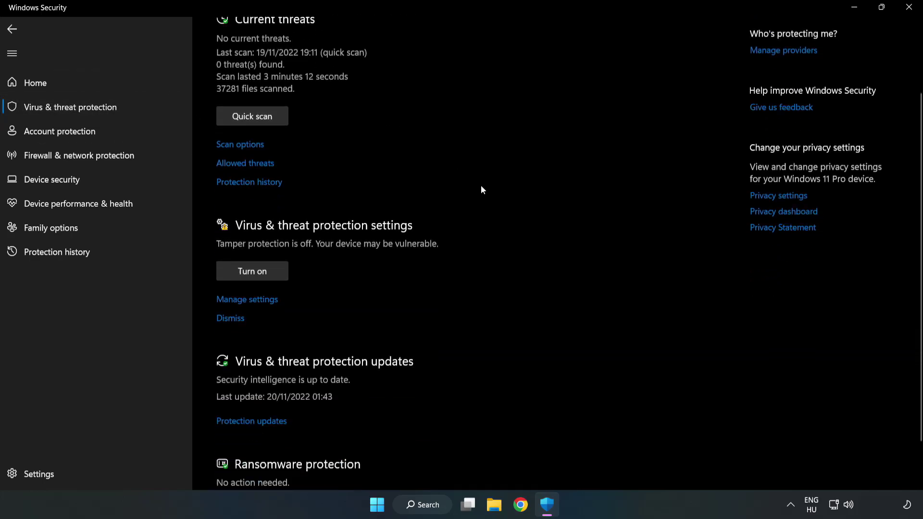
scroll(480, 186, "down", 1)
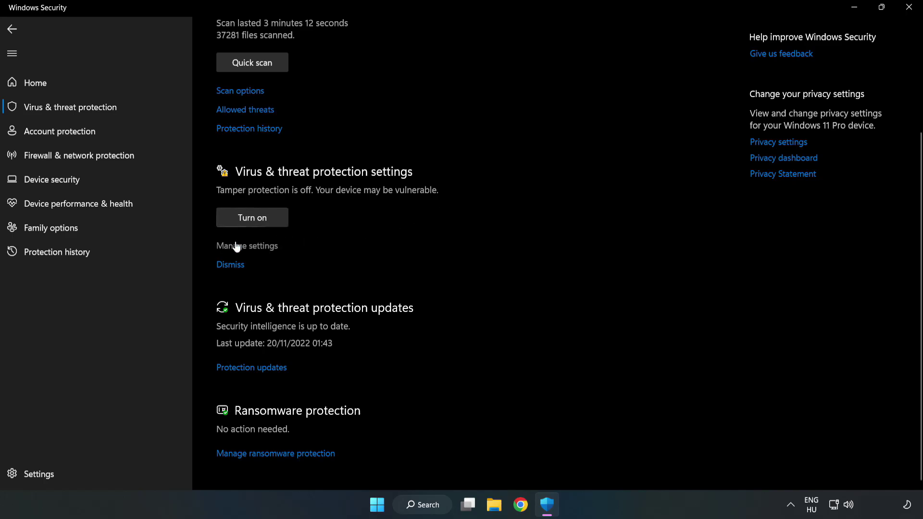
left_click(253, 248)
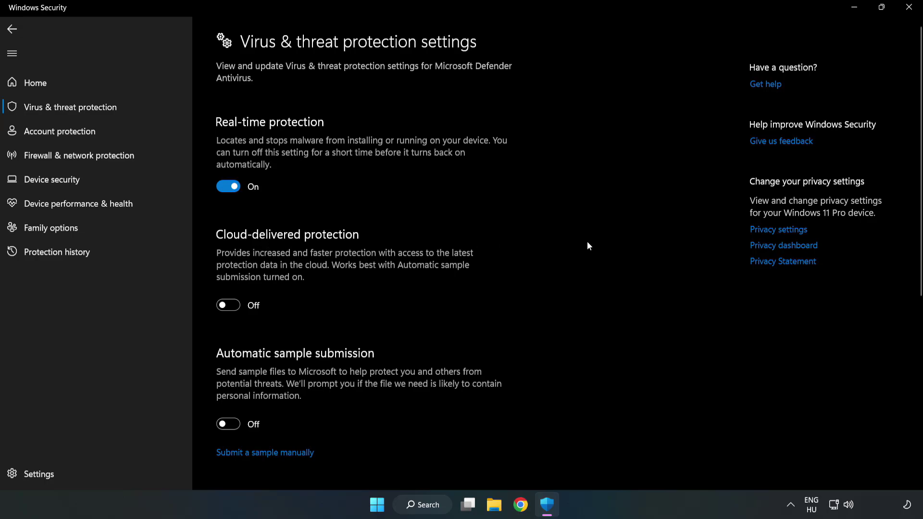
scroll(587, 242, "down", 3)
scroll(587, 241, "down", 3)
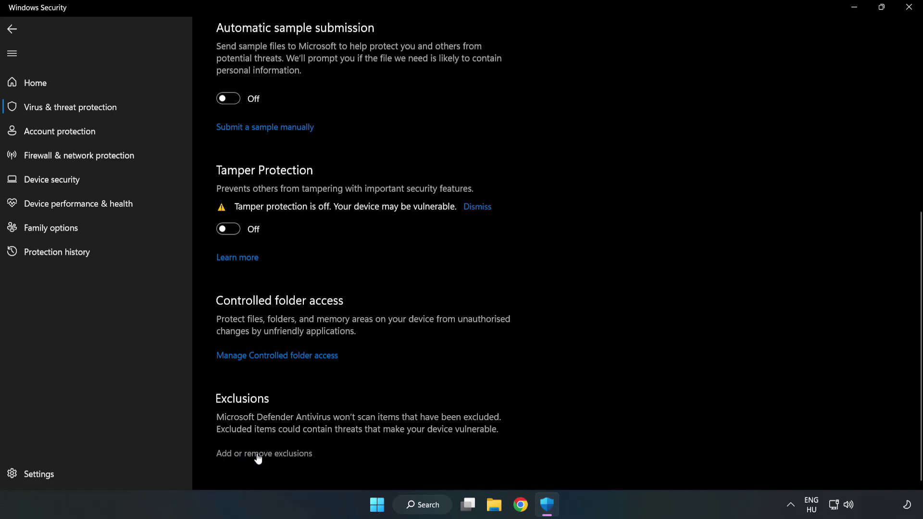
left_click(275, 453)
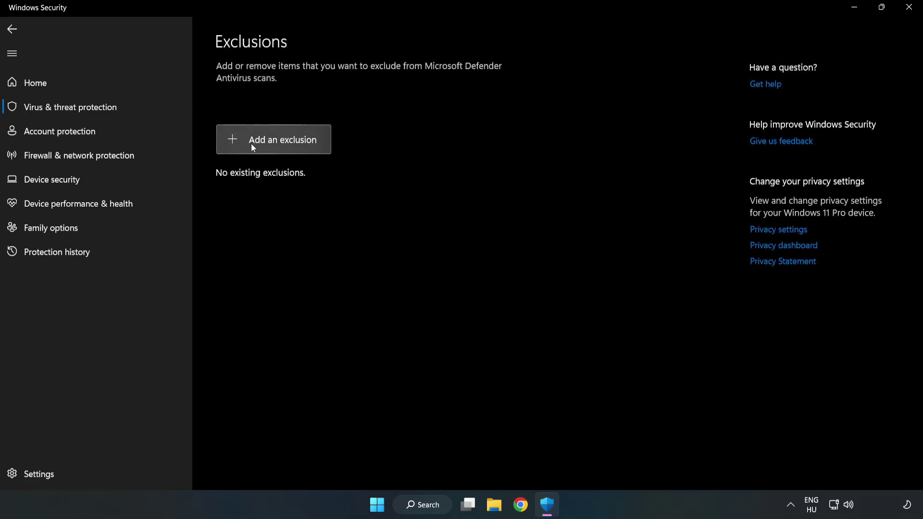
Add the NOT WORKING APP shortcut in C:\Program Files (x86) as a file exclusion
left_click(282, 142)
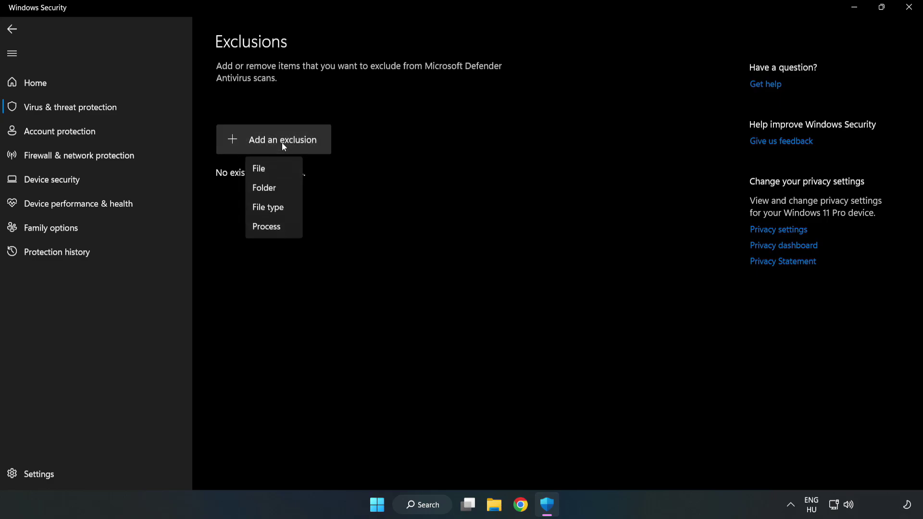
left_click(261, 168)
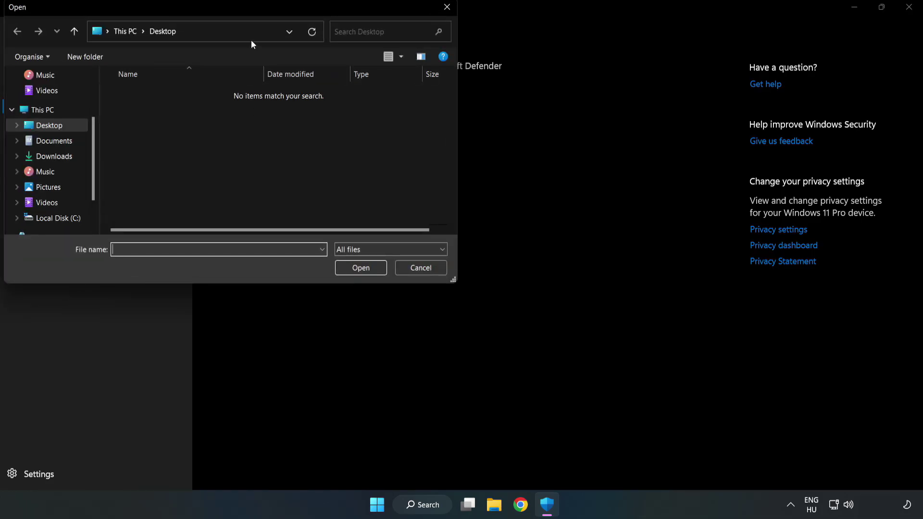
left_click_drag(250, 9, 424, 106)
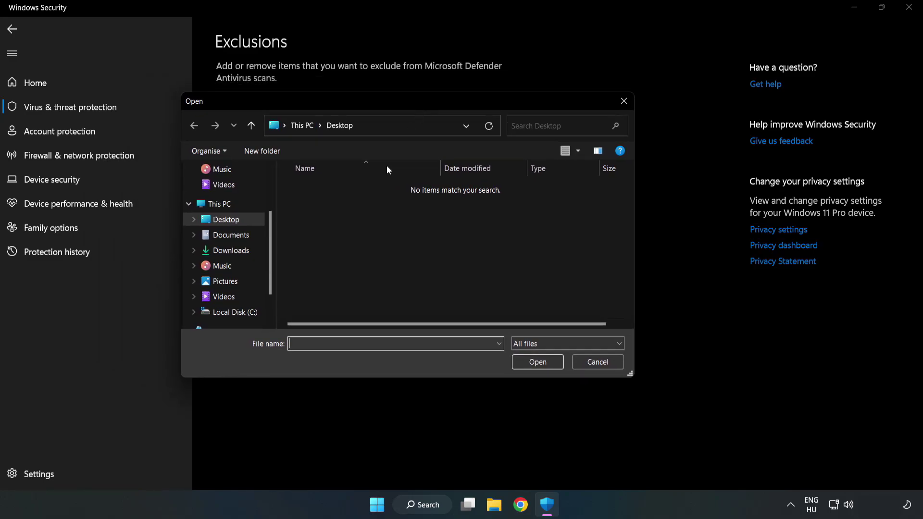
left_click(234, 311)
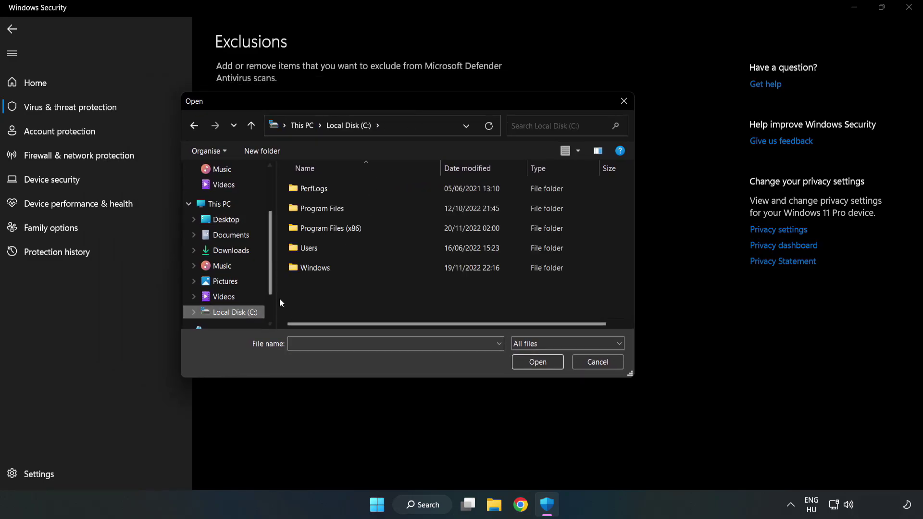
double_click(362, 230)
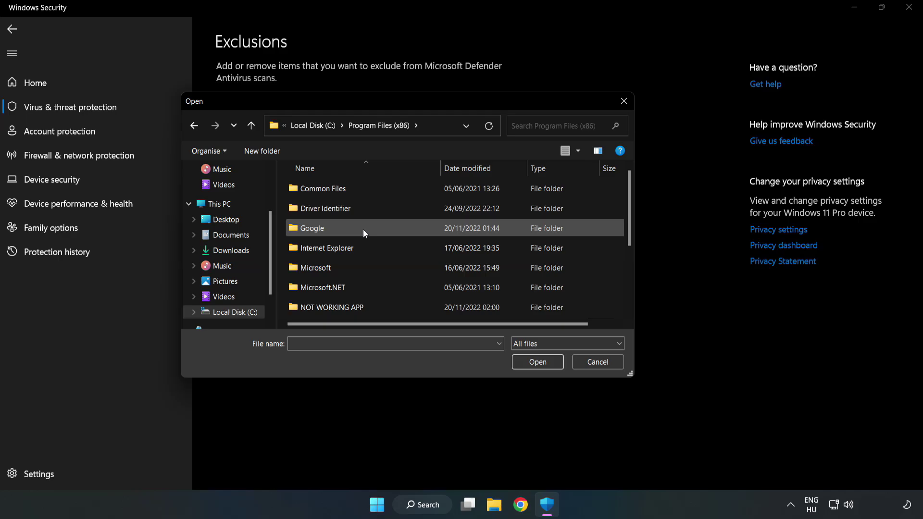
double_click(363, 305)
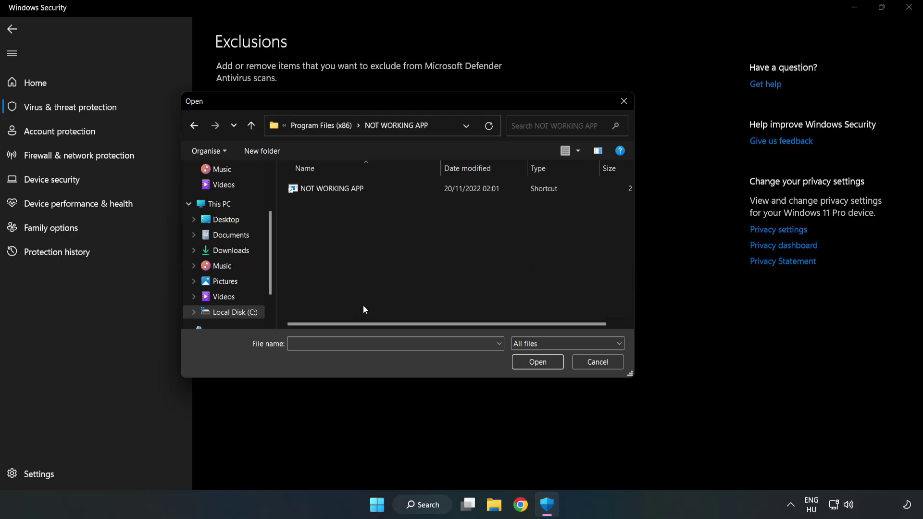
left_click(324, 187)
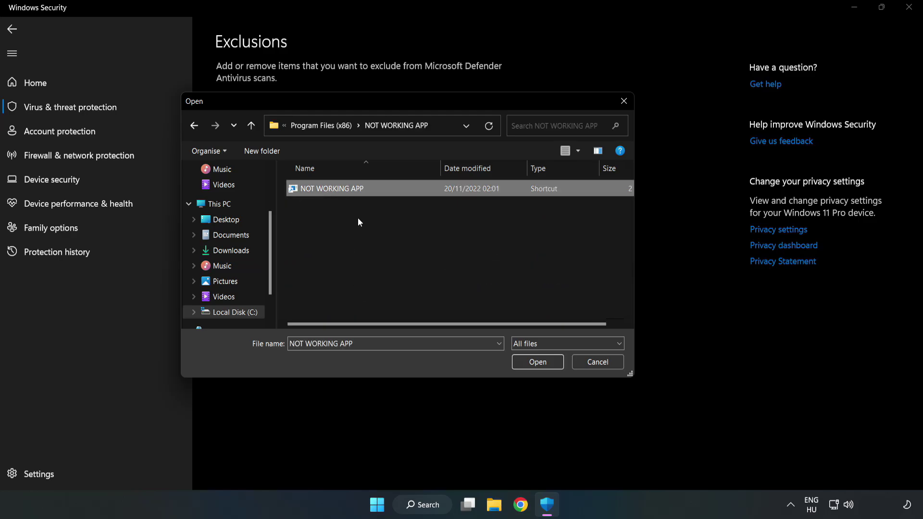
left_click(537, 364)
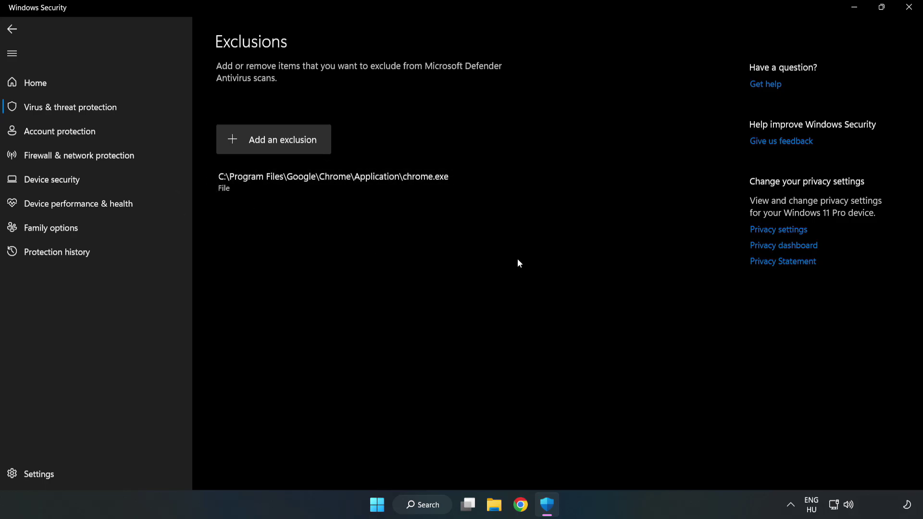
Close Windows Security and show the Start menu's power options for restarting
left_click(909, 11)
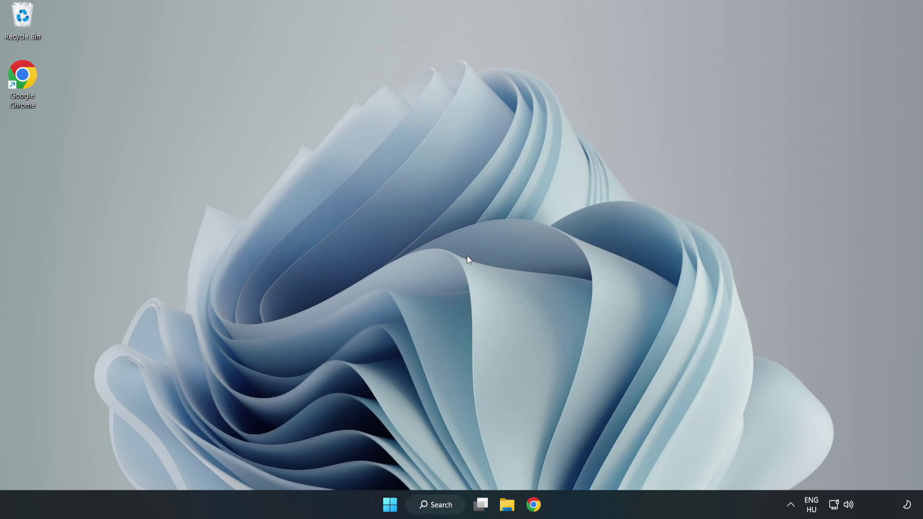
left_click(389, 504)
left_click(611, 463)
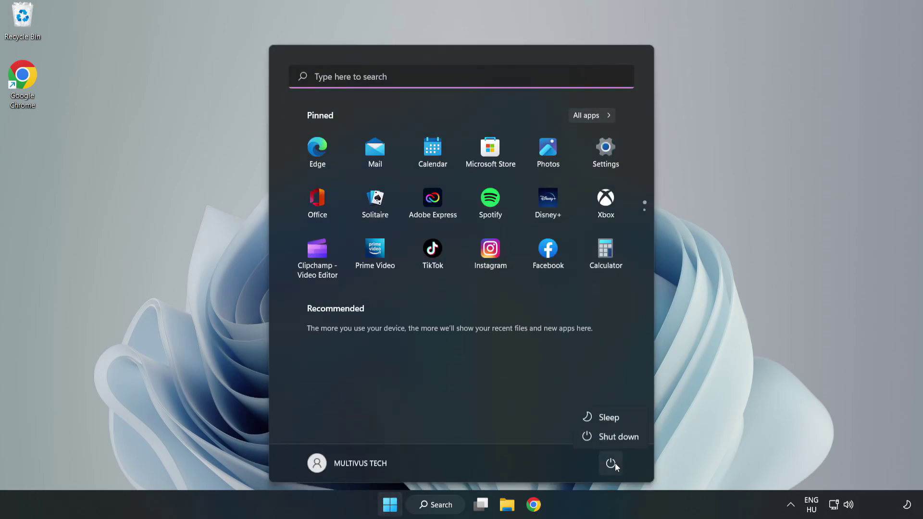